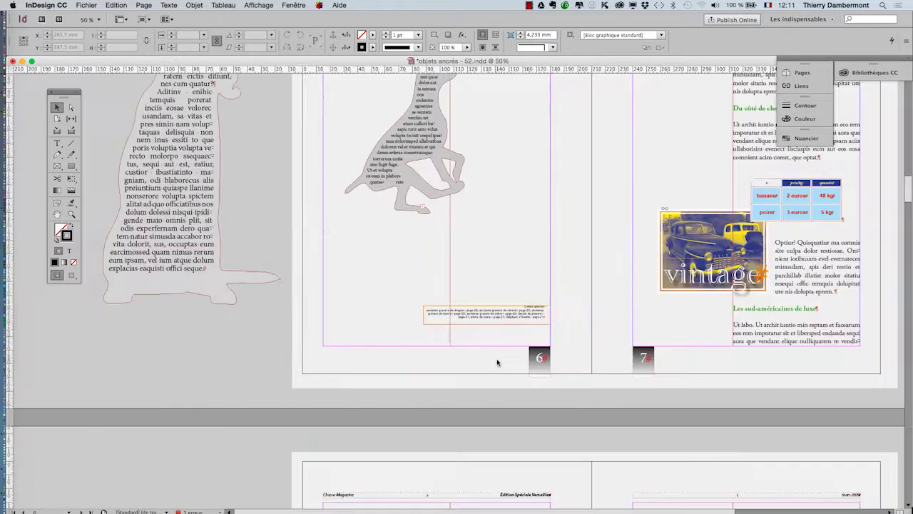
# Bring up the Pages panel as a floating panel and enlarge its master page section to show all the masters.
pyautogui.press('super+minus')
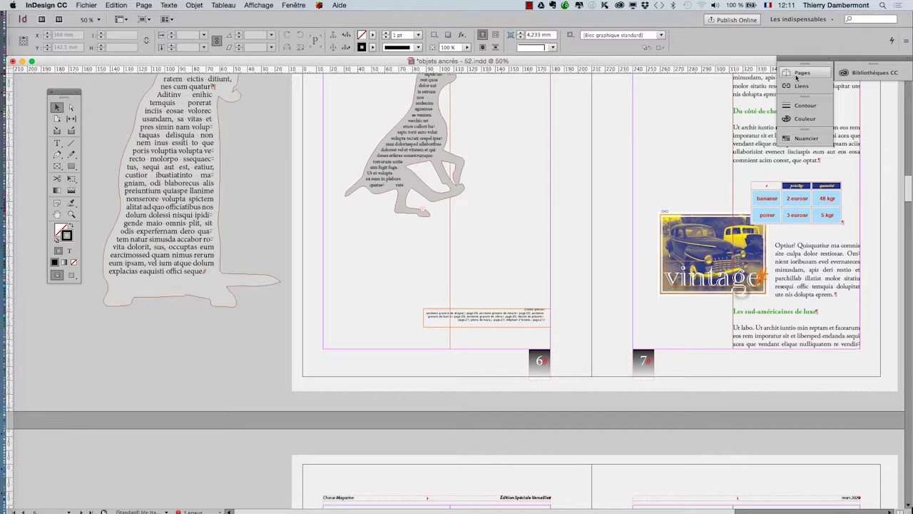
pyautogui.click(797, 74)
pyautogui.moveTo(717, 234); pyautogui.dragTo(717, 435)
pyautogui.moveTo(678, 68); pyautogui.dragTo(510, 90)
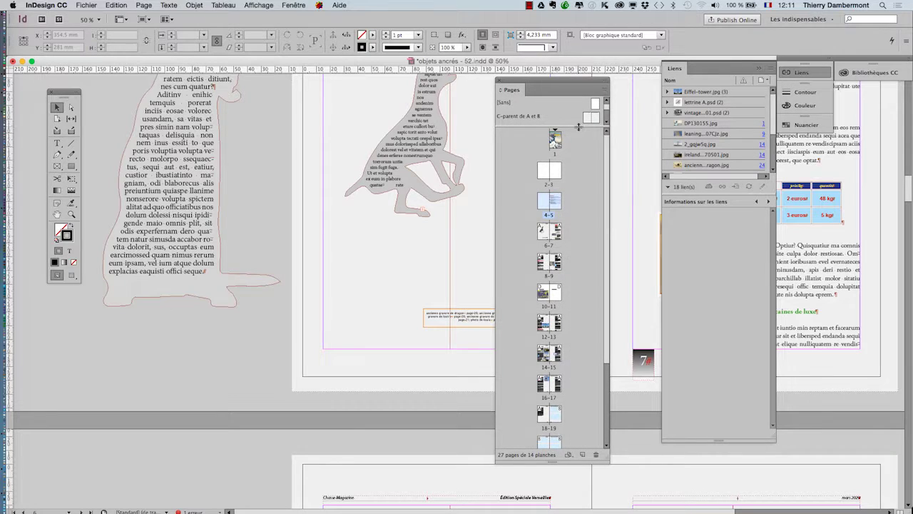
pyautogui.moveTo(579, 126); pyautogui.dragTo(589, 201)
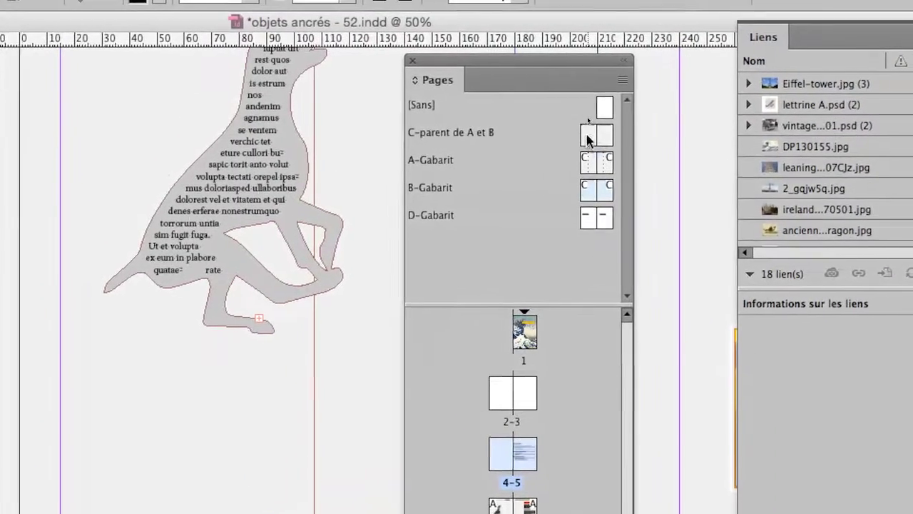
# Open the master spread "C-parent de A et B" for editing.
pyautogui.doubleClick(588, 138)
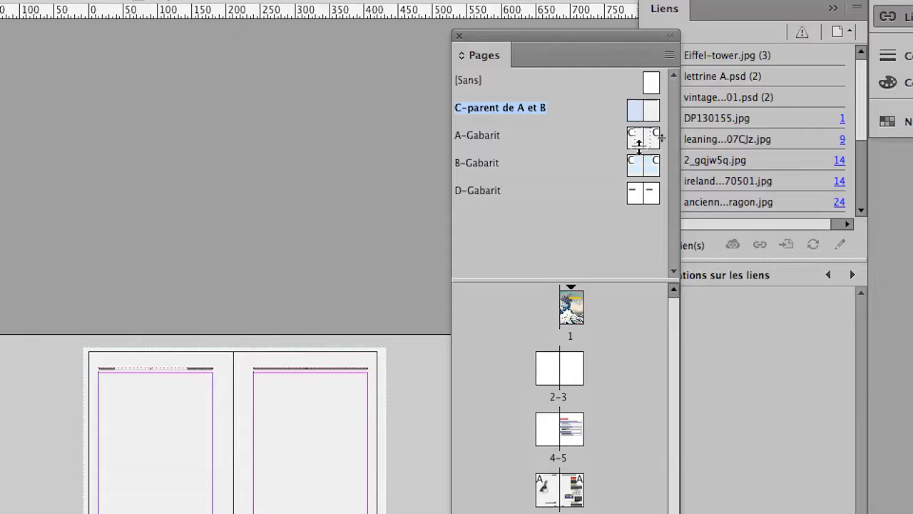
pyautogui.moveTo(639, 142); pyautogui.dragTo(638, 193)
pyautogui.moveTo(639, 162)
pyautogui.mouseDown()
pyautogui.moveTo(639, 107)
pyautogui.moveTo(638, 154)
pyautogui.mouseUp()
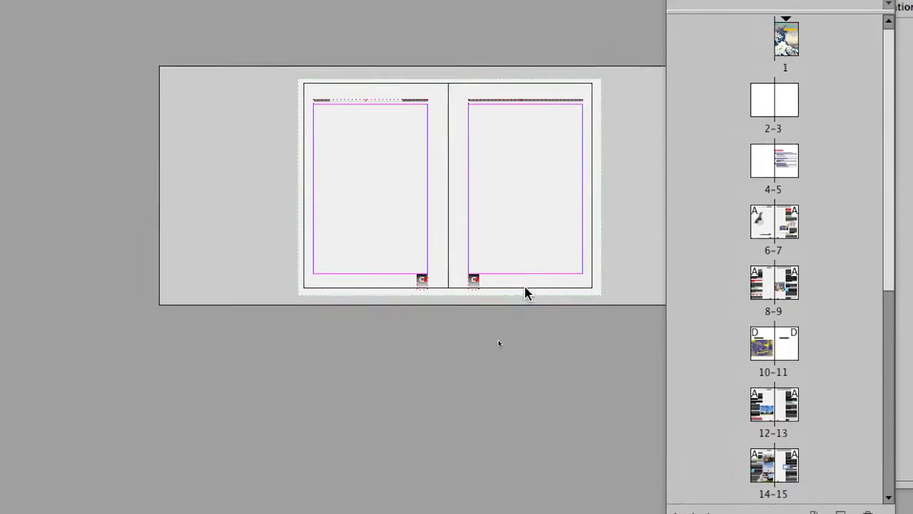
pyautogui.press('super+equal')
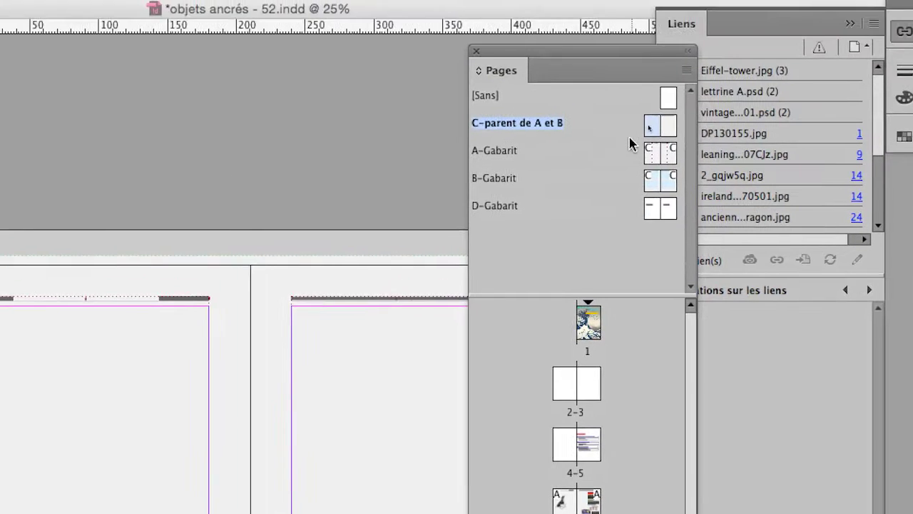
pyautogui.doubleClick(661, 136)
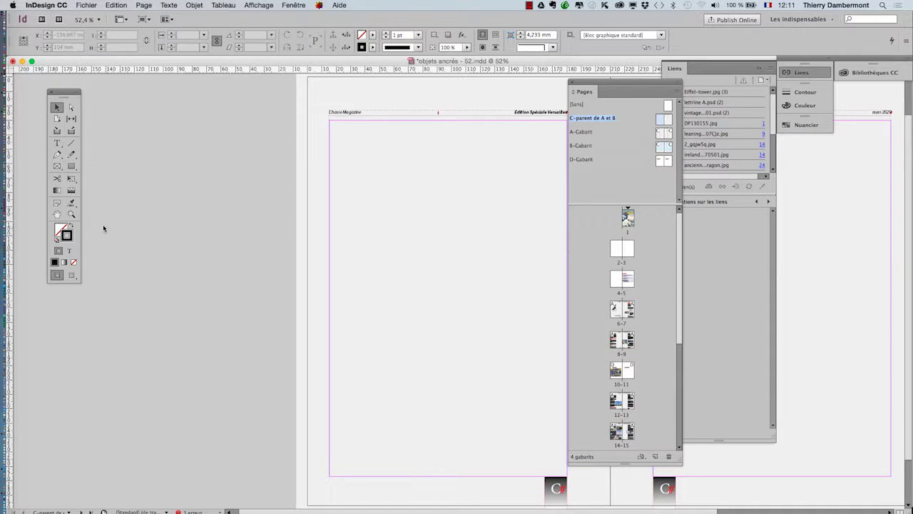
# Move the Pages panel clear of the master spread and collapse the Liens panel.
pyautogui.moveTo(435, 246); pyautogui.dragTo(215, 238)
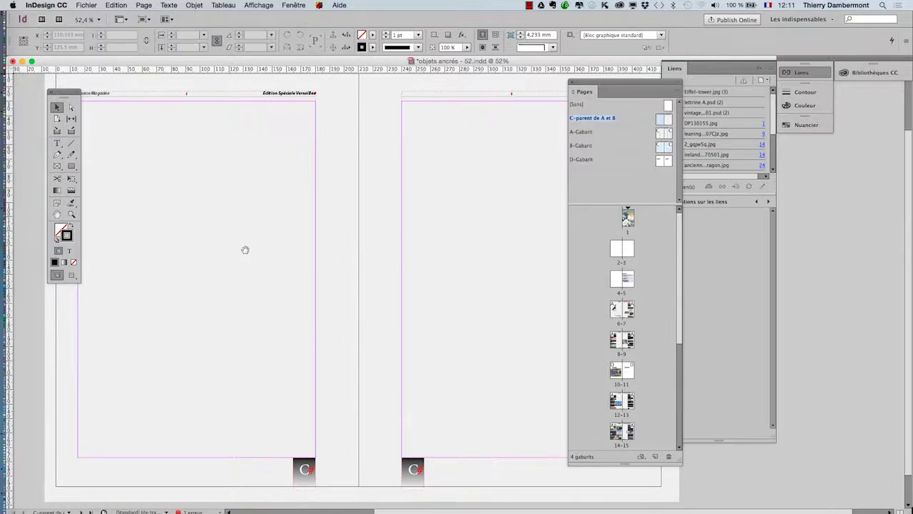
pyautogui.moveTo(635, 90); pyautogui.dragTo(852, 161)
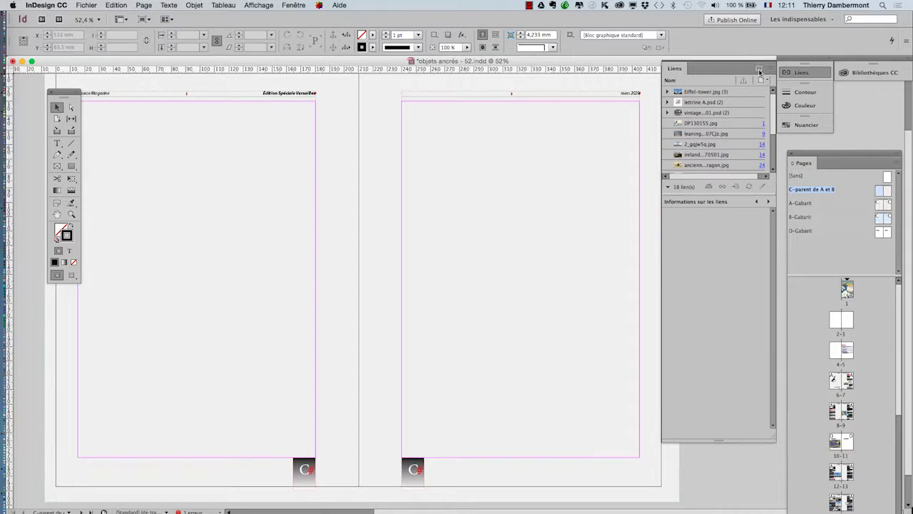
pyautogui.click(759, 70)
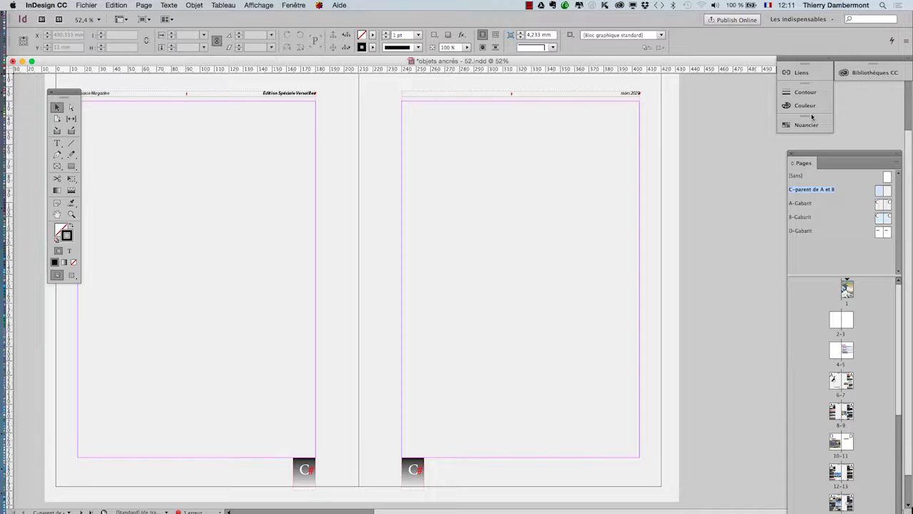
# Display the document's layers, lock the "texte" layer, and make "numerotation" the active, unlocked layer.
pyautogui.click(294, 4)
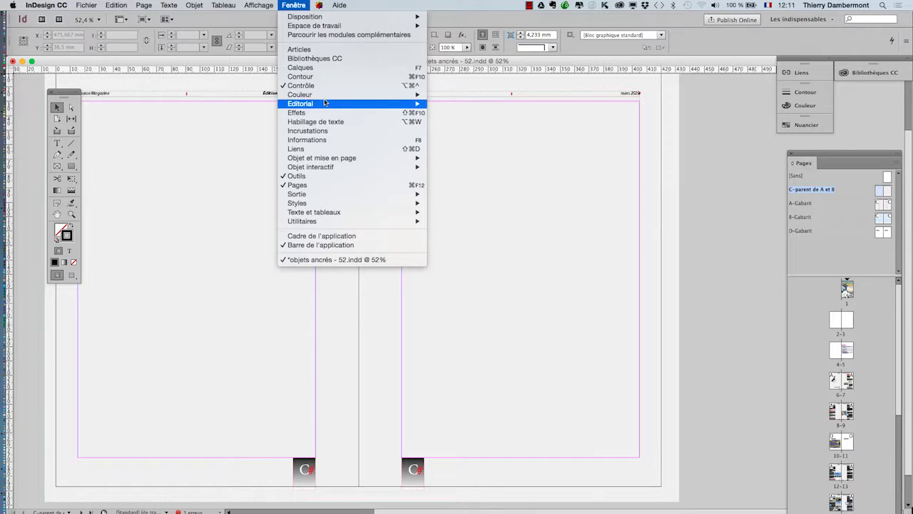
pyautogui.click(303, 67)
pyautogui.moveTo(360, 202); pyautogui.dragTo(700, 136)
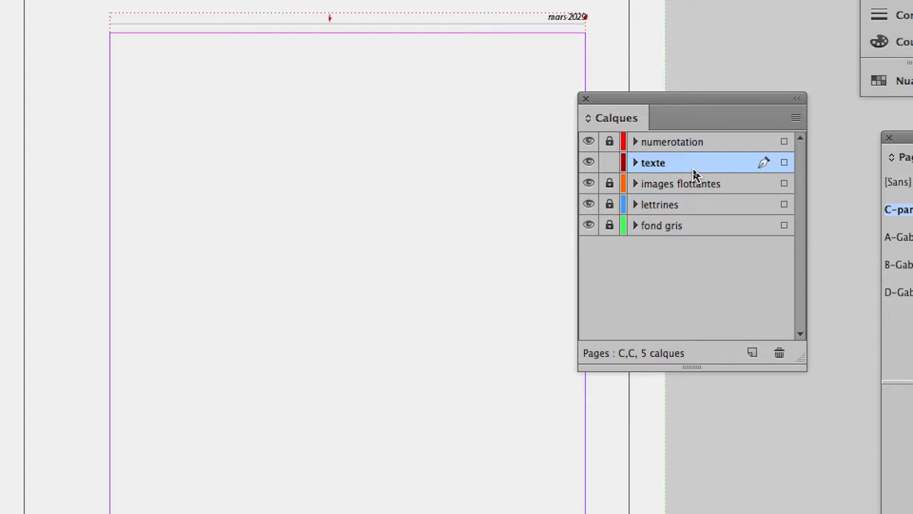
pyautogui.click(686, 147)
pyautogui.click(608, 163)
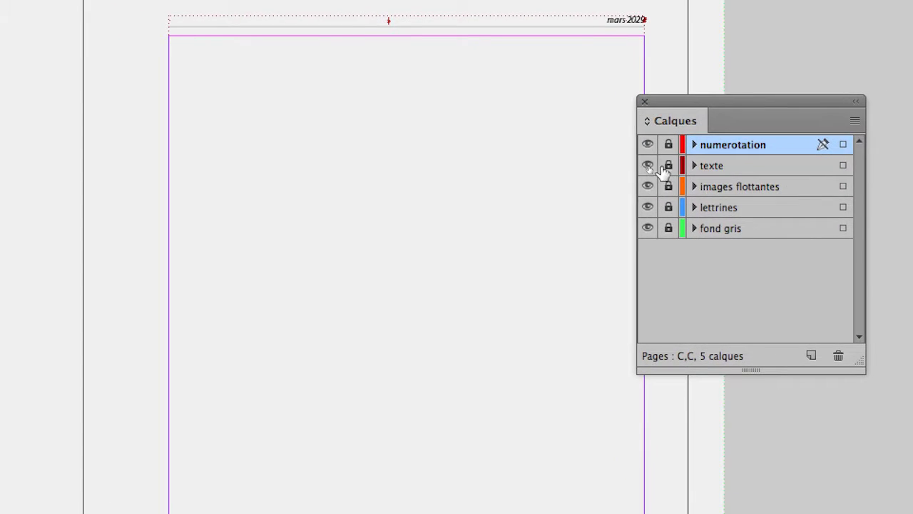
pyautogui.click(669, 144)
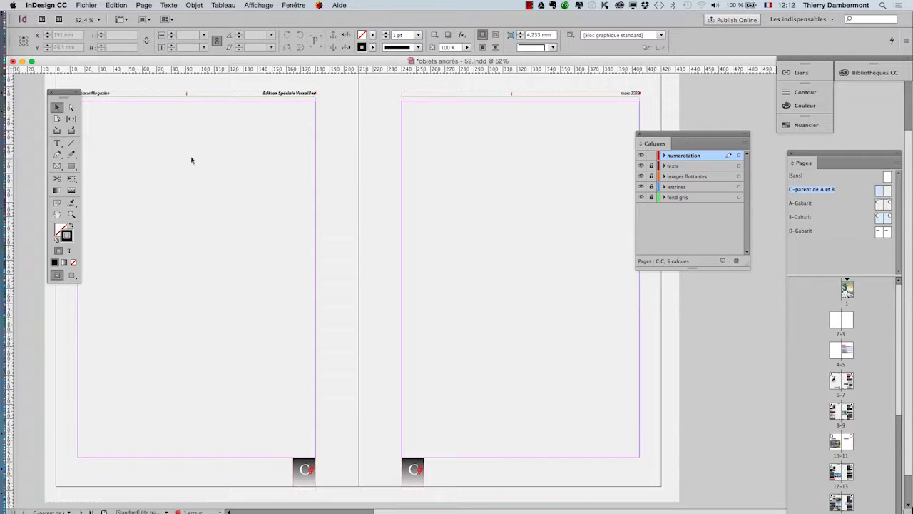
# Draw a text frame about 76.4 × 10 mm beside the page number at the foot of the right-hand master page.
pyautogui.click(57, 142)
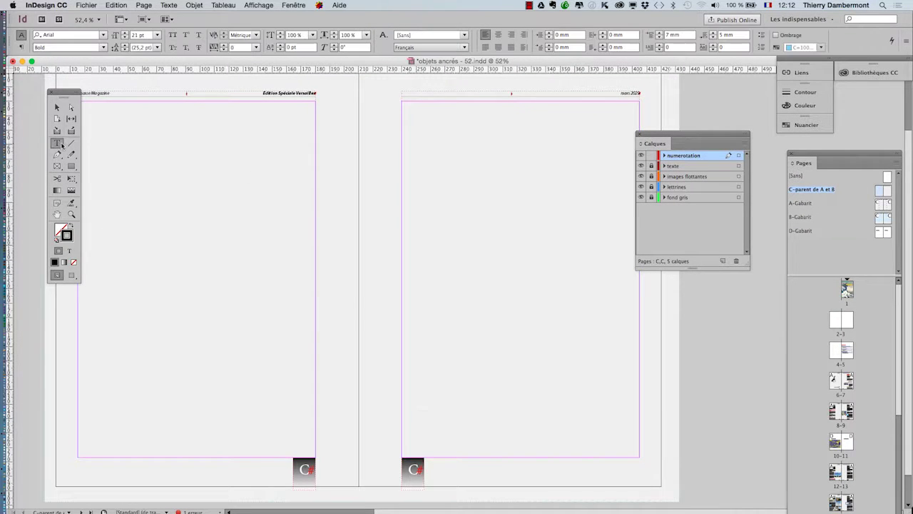
pyautogui.scroll(2, 510, 474)
pyautogui.scroll(2, 511, 475)
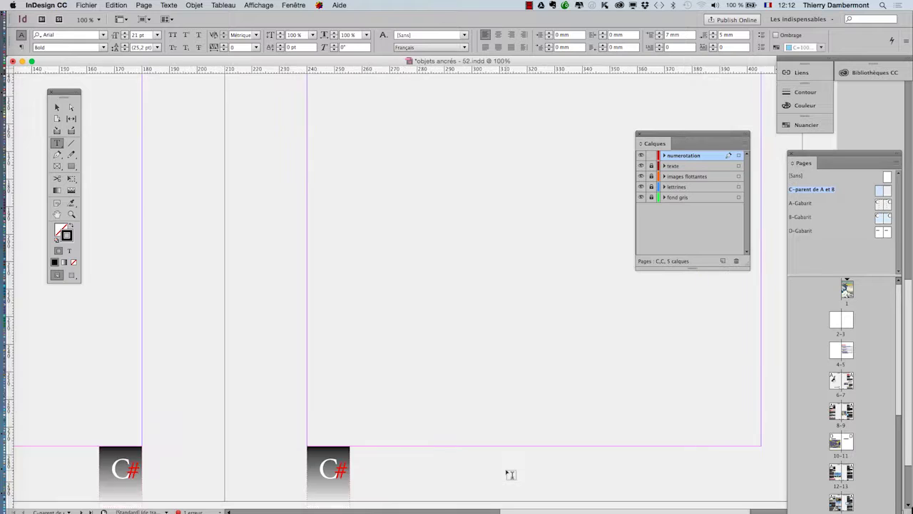
pyautogui.moveTo(398, 389); pyautogui.dragTo(404, 257)
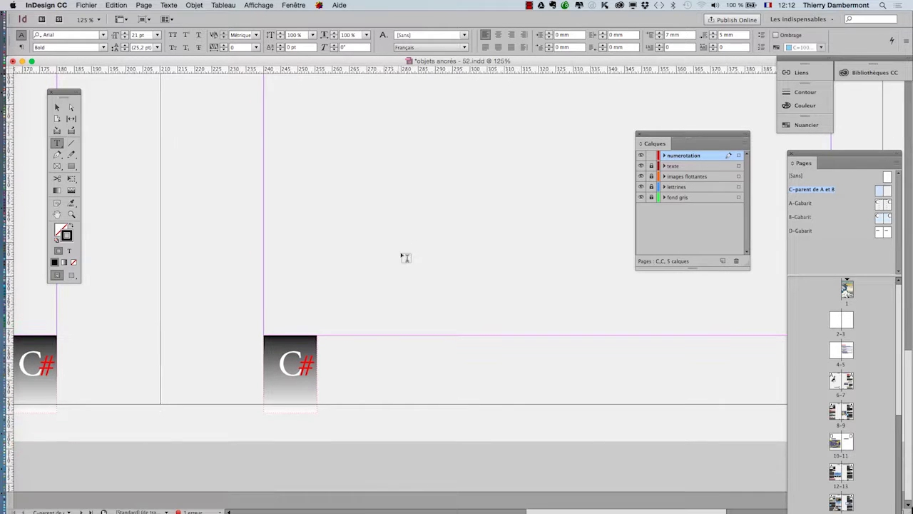
pyautogui.moveTo(370, 346); pyautogui.dragTo(629, 378)
# Enter "retour à la table des matières" in the new text frame.
pyautogui.write('#')
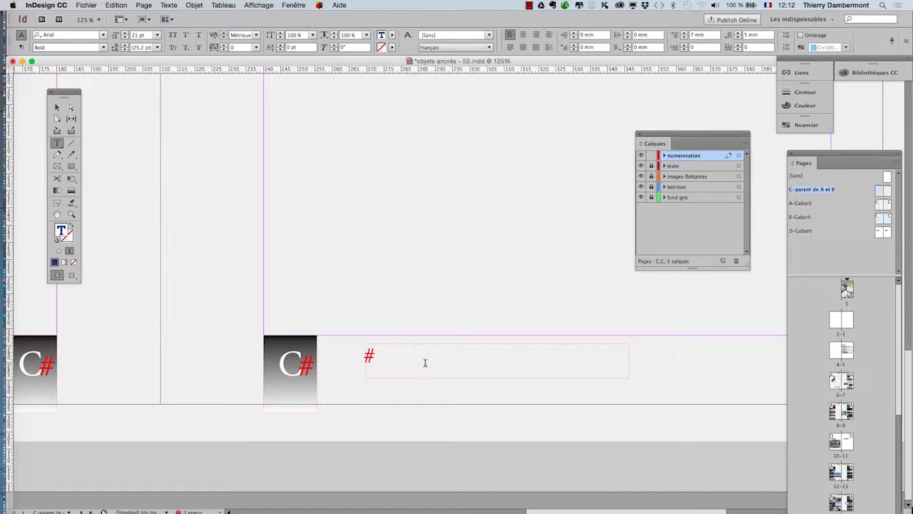
pyautogui.write('retourt à')
pyautogui.press('BackSpace')
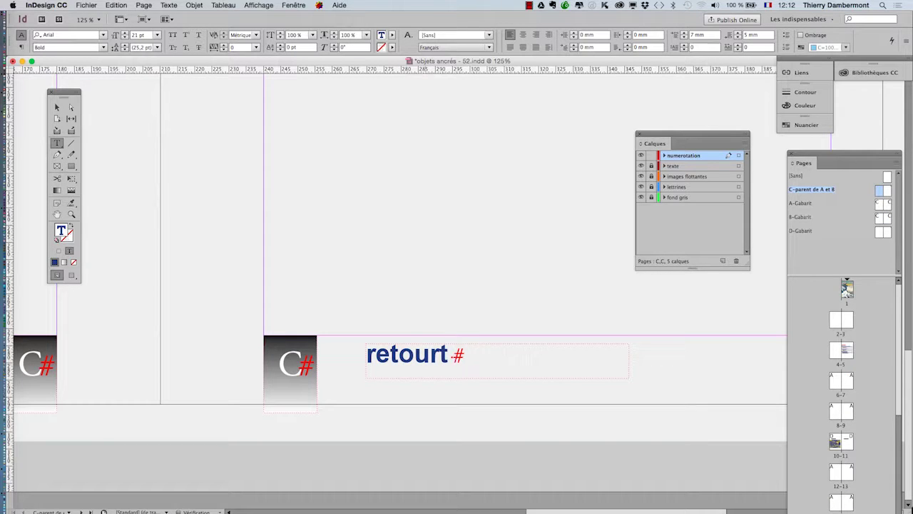
pyautogui.press('BackSpace')
pyautogui.press('BackSpace')
pyautogui.write('à la')
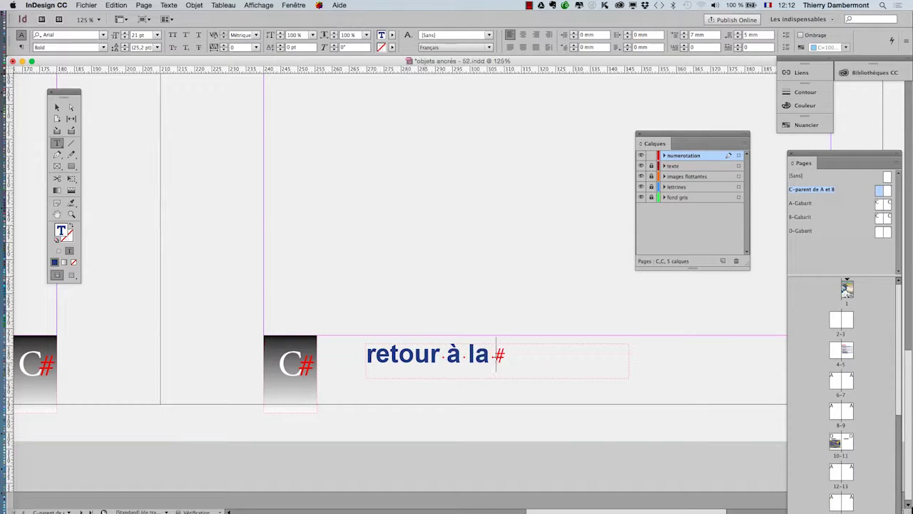
pyautogui.write(' table des')
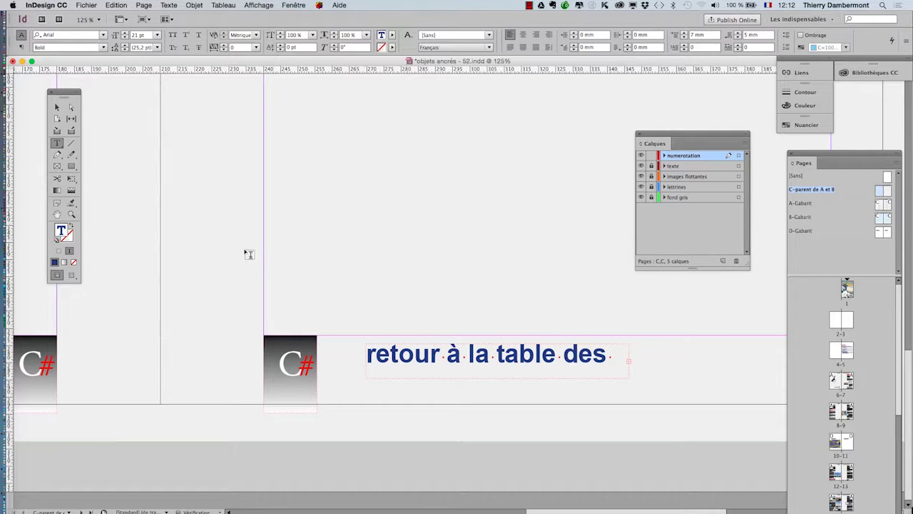
# Resize the text frame to about 26.4 × 14.8 mm and set all four of its inner margins to 2 mm.
pyautogui.click(57, 107)
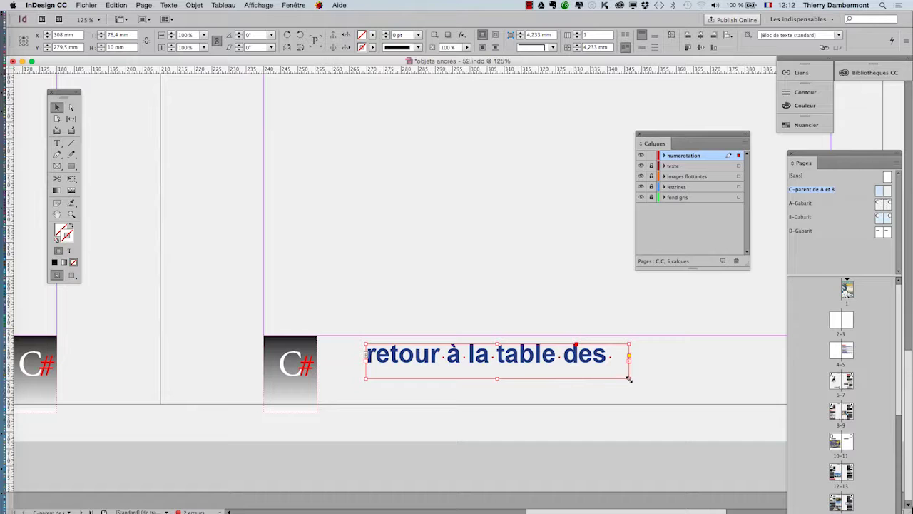
pyautogui.moveTo(629, 378); pyautogui.dragTo(459, 395)
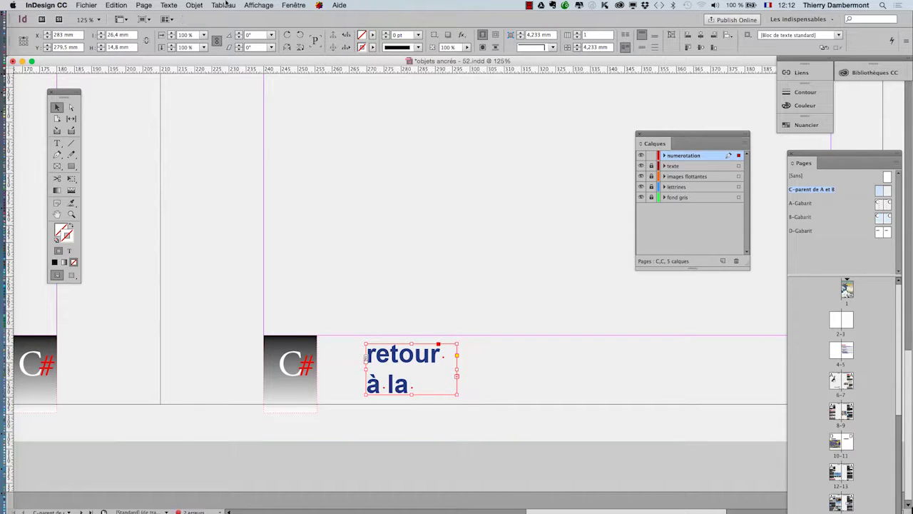
pyautogui.click(194, 5)
pyautogui.click(264, 164)
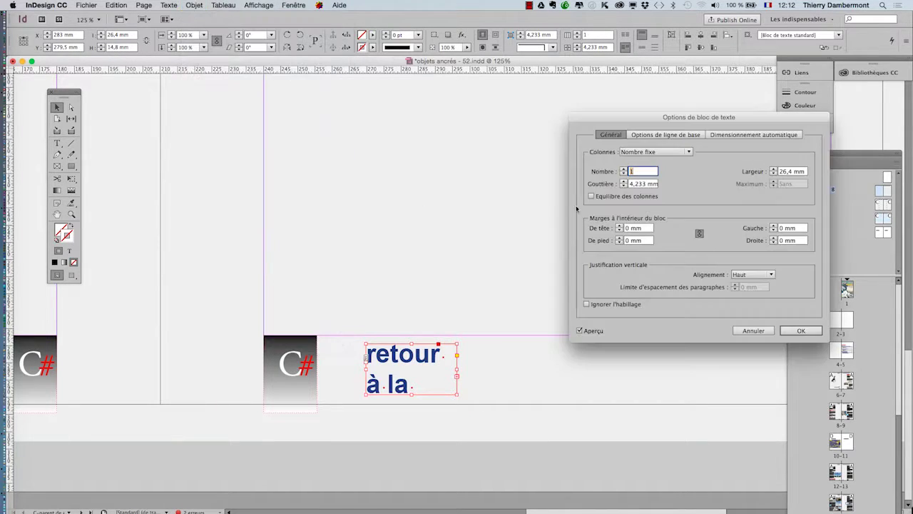
pyautogui.click(619, 227)
pyautogui.click(619, 226)
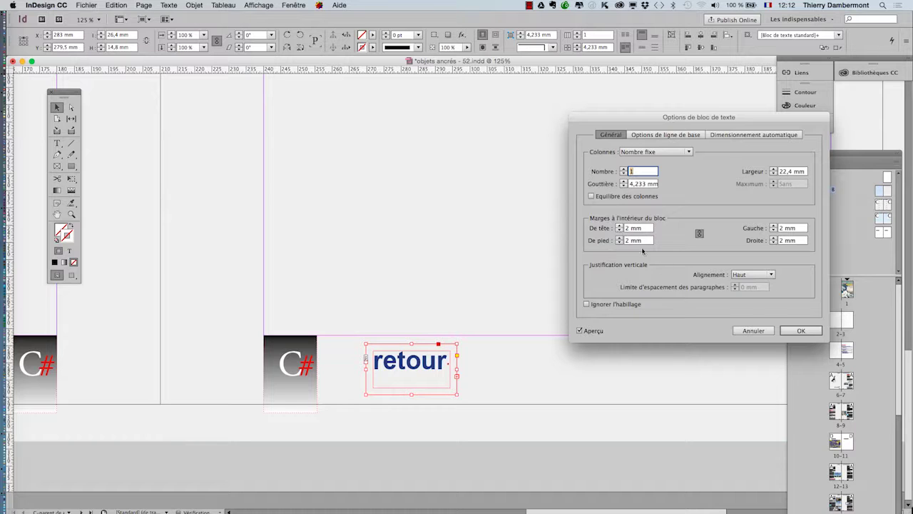
pyautogui.click(799, 330)
# Set the frame's text to a size of 8 pt with 7 pt leading.
pyautogui.click(69, 250)
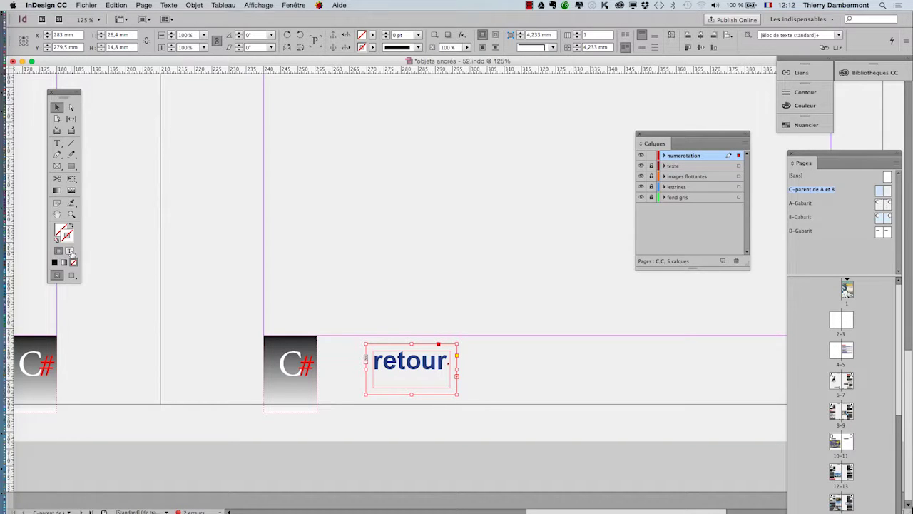
pyautogui.click(169, 5)
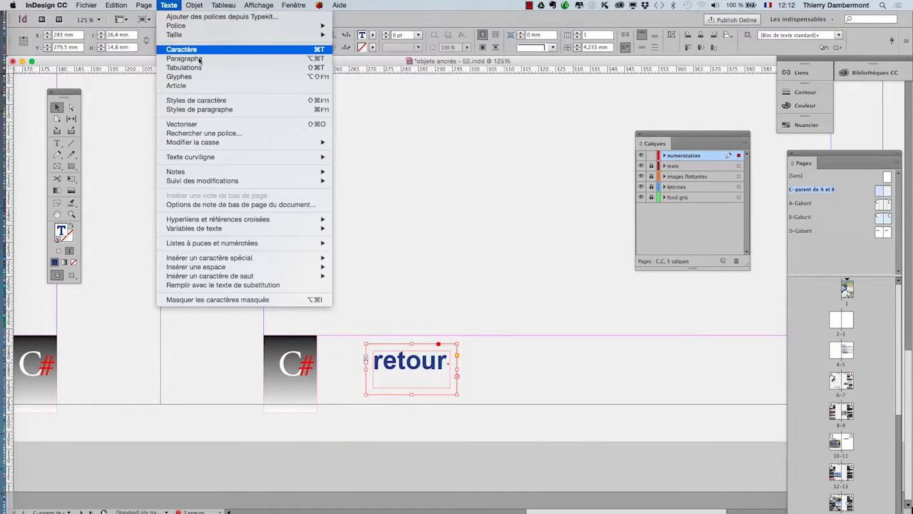
pyautogui.click(184, 45)
pyautogui.click(310, 202)
pyautogui.click(310, 202)
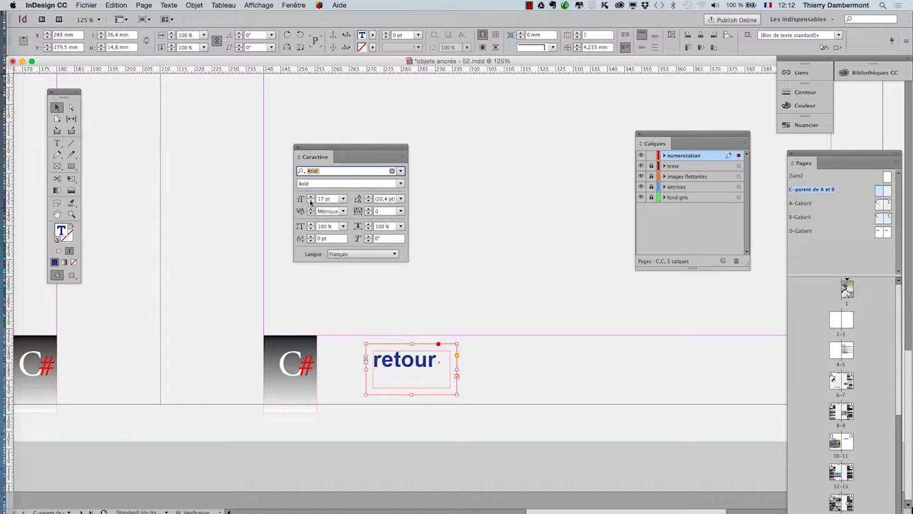
pyautogui.click(310, 202)
pyautogui.click(310, 201)
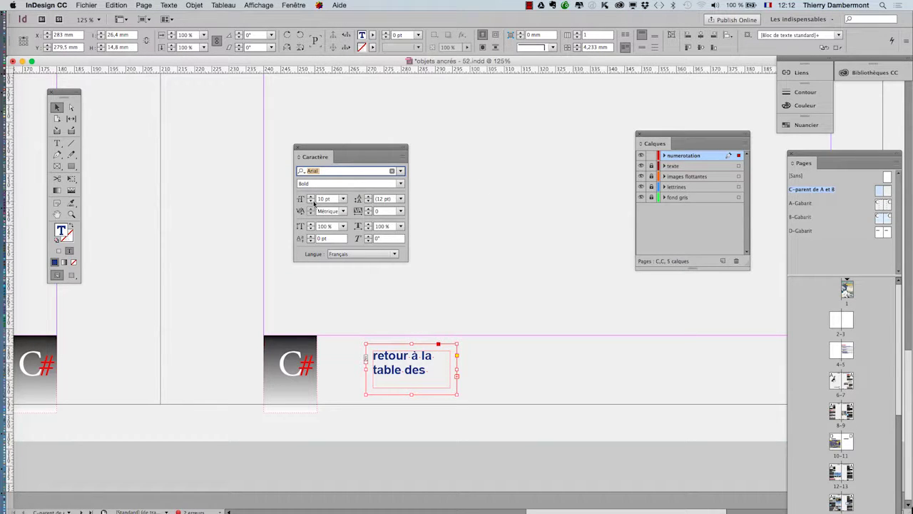
pyautogui.click(311, 202)
pyautogui.click(311, 202)
pyautogui.click(367, 201)
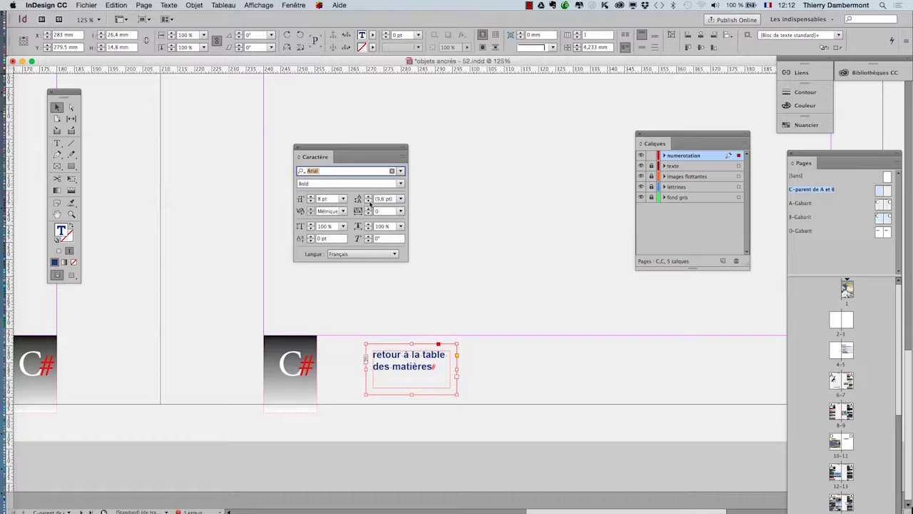
pyautogui.click(368, 201)
pyautogui.click(367, 201)
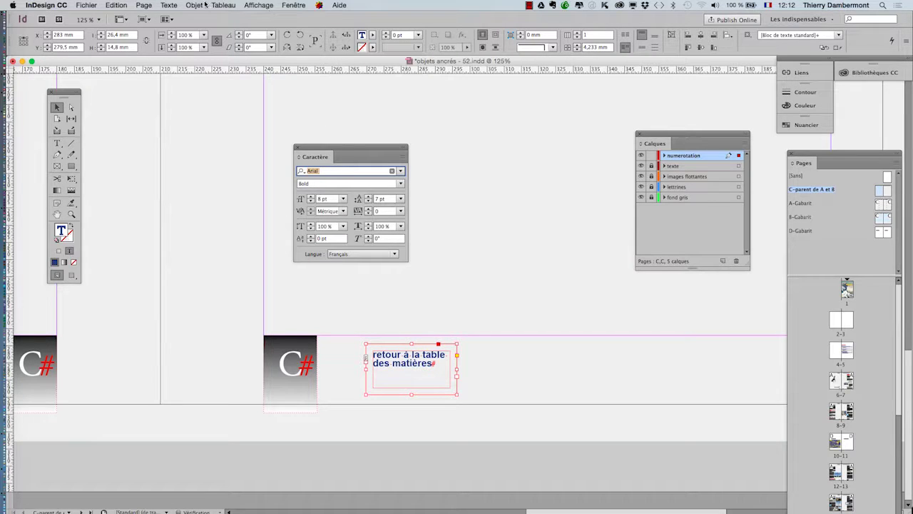
# Set the text frame's vertical justification to Centrer.
pyautogui.click(203, 5)
pyautogui.click(235, 166)
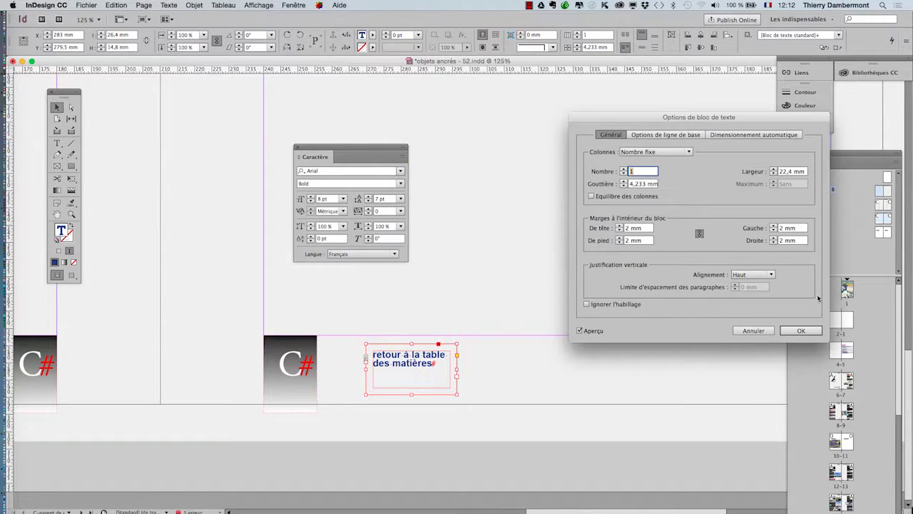
pyautogui.click(752, 274)
pyautogui.click(746, 286)
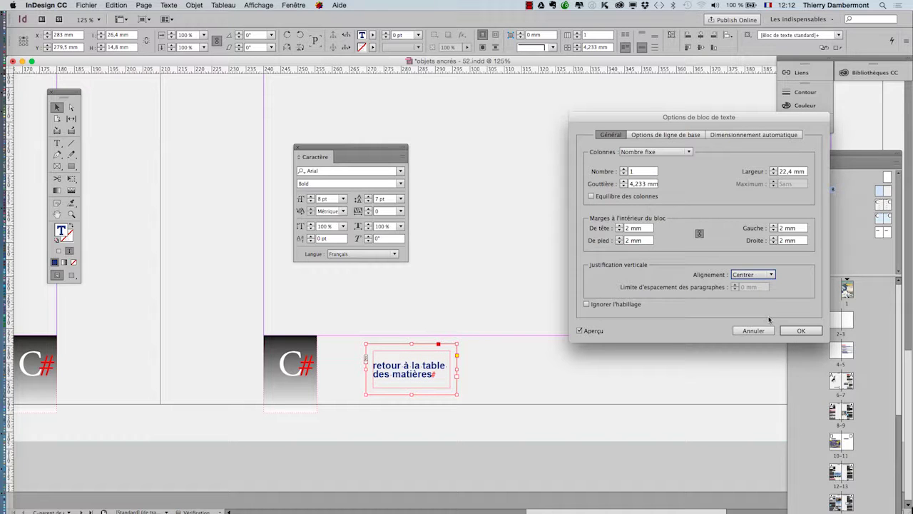
pyautogui.click(797, 330)
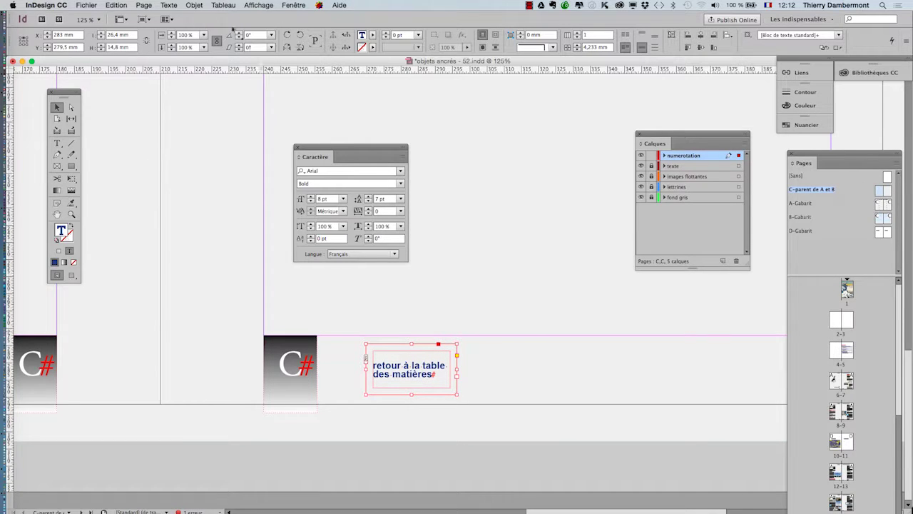
# Center the frame's text horizontally using the Paragraph settings.
pyautogui.click(168, 5)
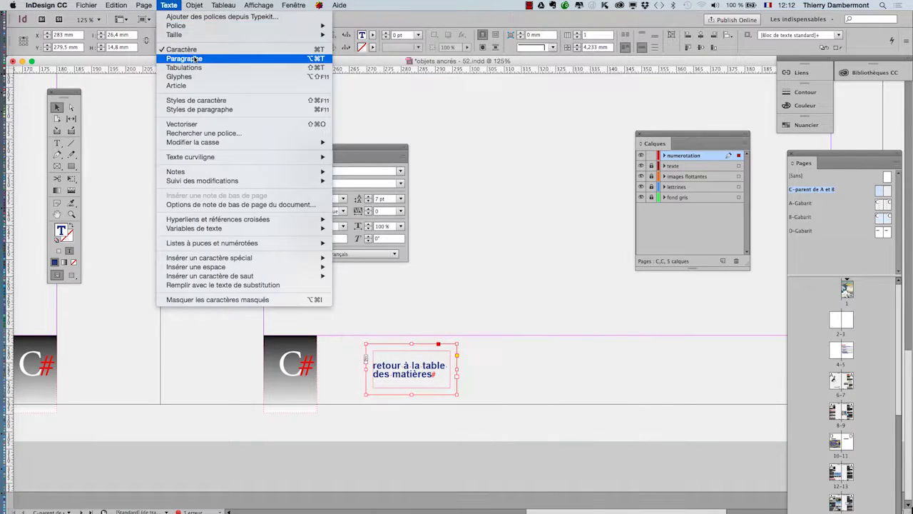
pyautogui.click(186, 61)
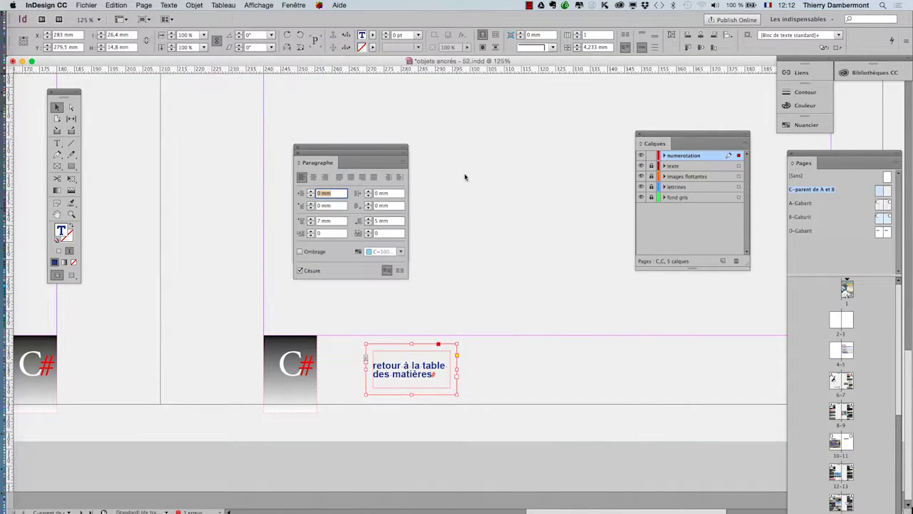
pyautogui.click(314, 177)
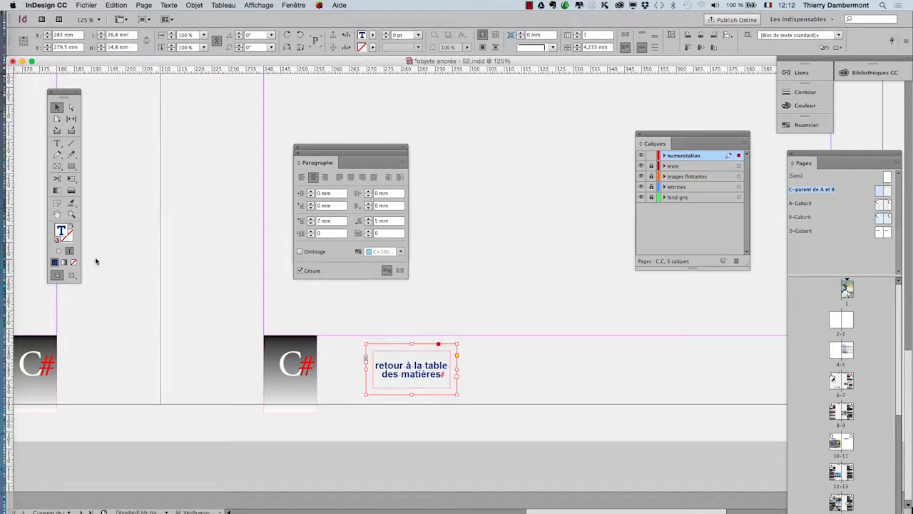
# Fill the text frame with the yellow swatch C=0 M=0 J=100 N=0 at a 41% tint and no stroke.
pyautogui.click(59, 251)
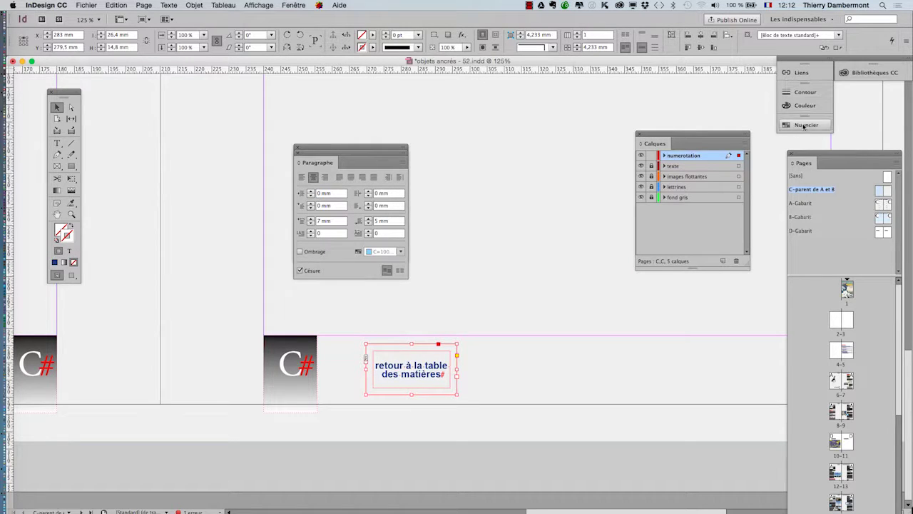
pyautogui.click(806, 125)
pyautogui.click(689, 199)
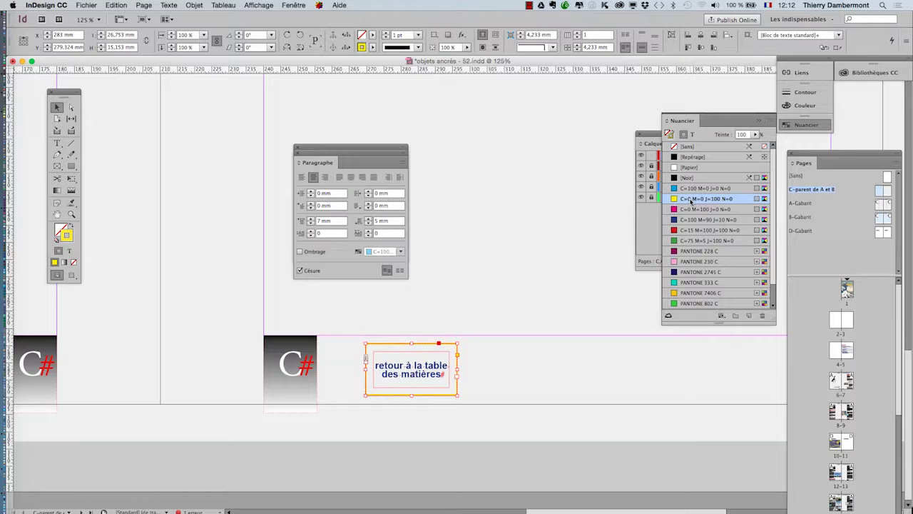
pyautogui.click(71, 228)
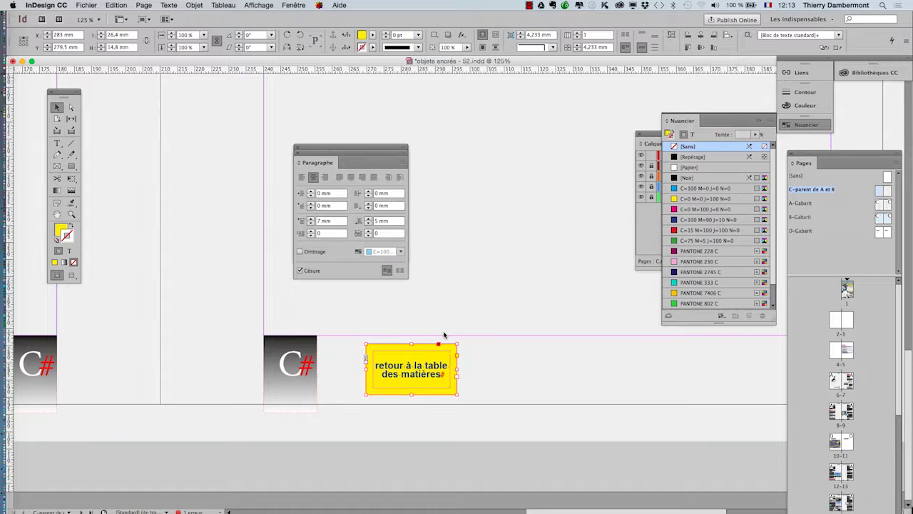
pyautogui.click(61, 230)
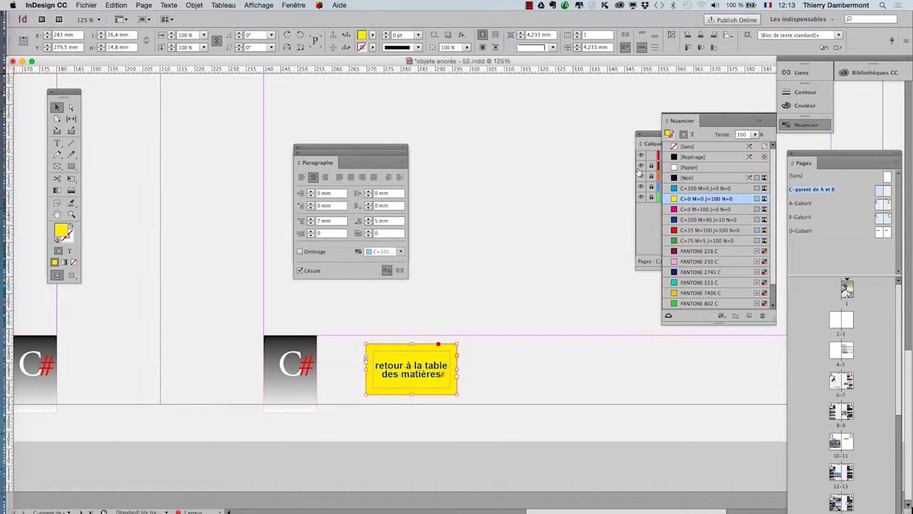
pyautogui.click(754, 134)
pyautogui.moveTo(757, 145); pyautogui.dragTo(728, 146)
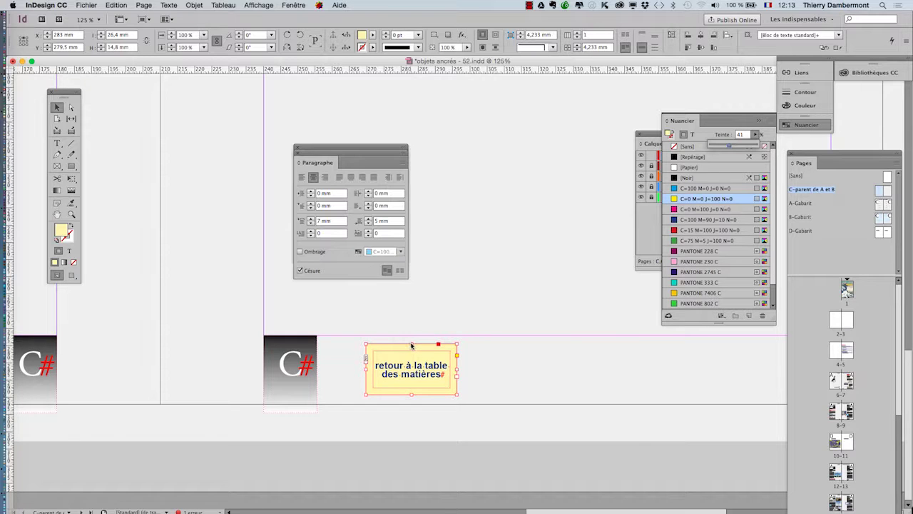
# Switch to preview display and give the yellow text frame a [Papier] stroke.
pyautogui.click(184, 309)
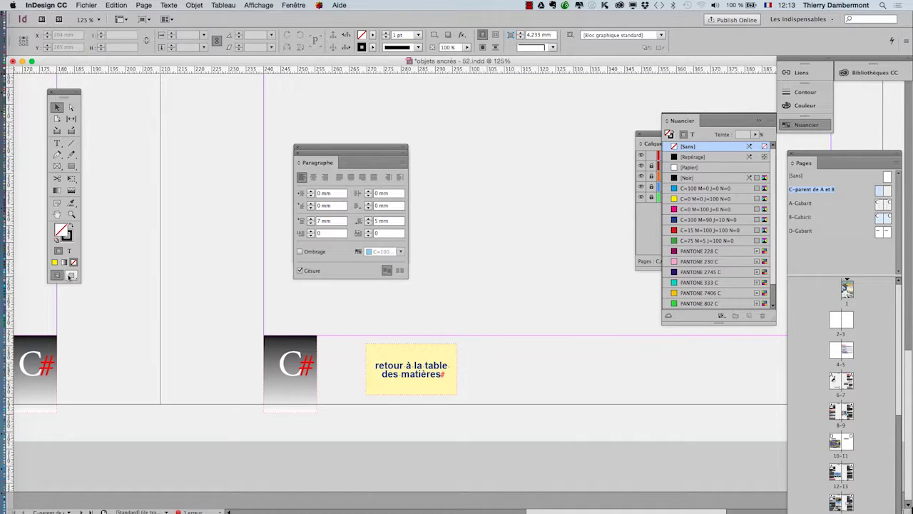
pyautogui.press('w')
pyautogui.click(443, 385)
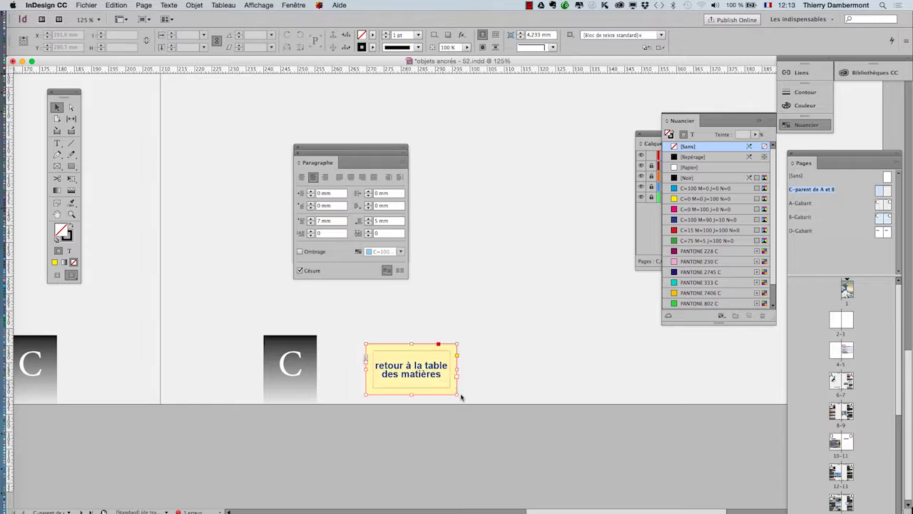
pyautogui.click(69, 240)
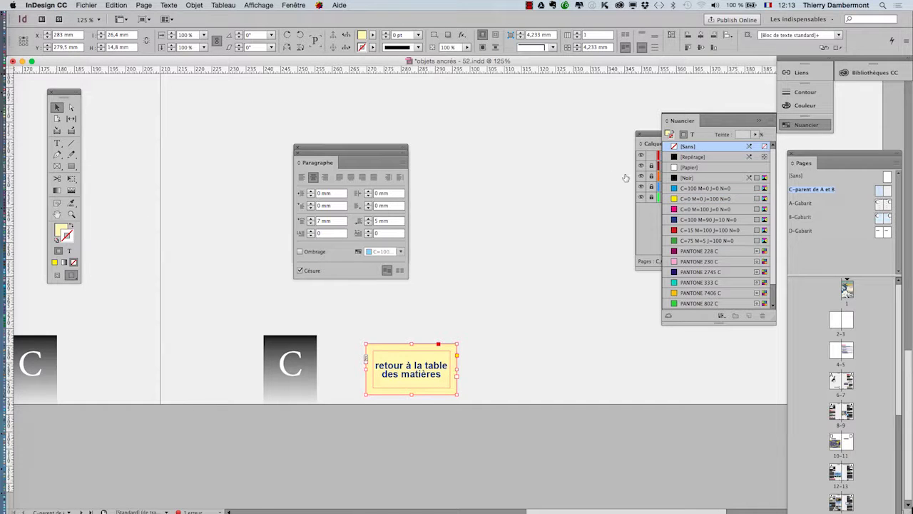
pyautogui.click(683, 168)
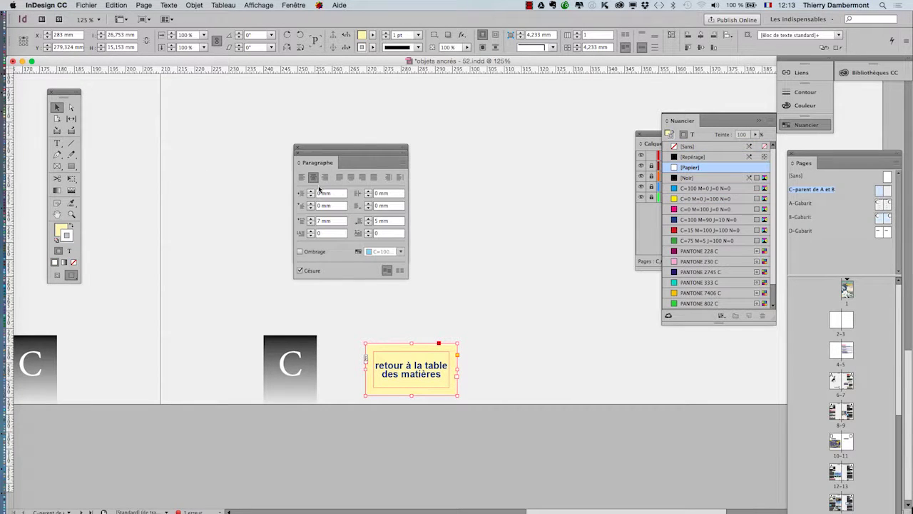
# Try enlarging the frame's text to 10 pt.
pyautogui.click(169, 5)
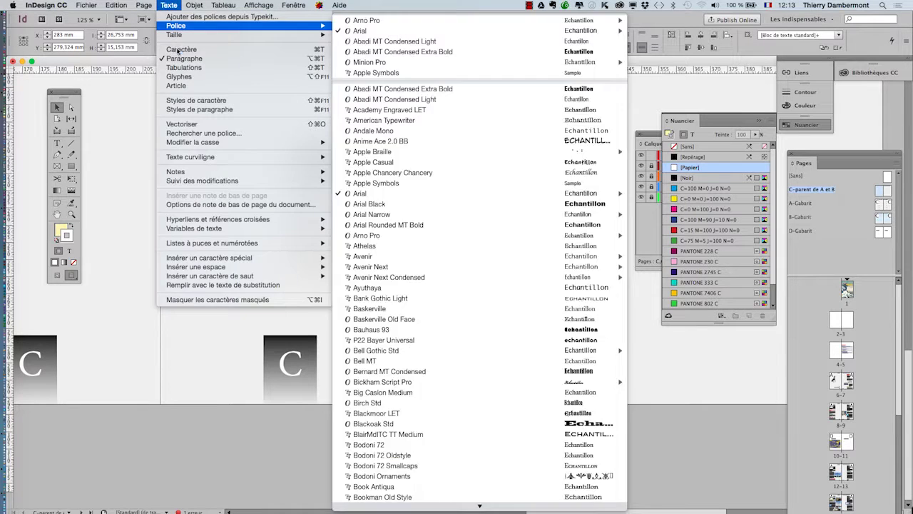
pyautogui.click(189, 61)
pyautogui.click(311, 197)
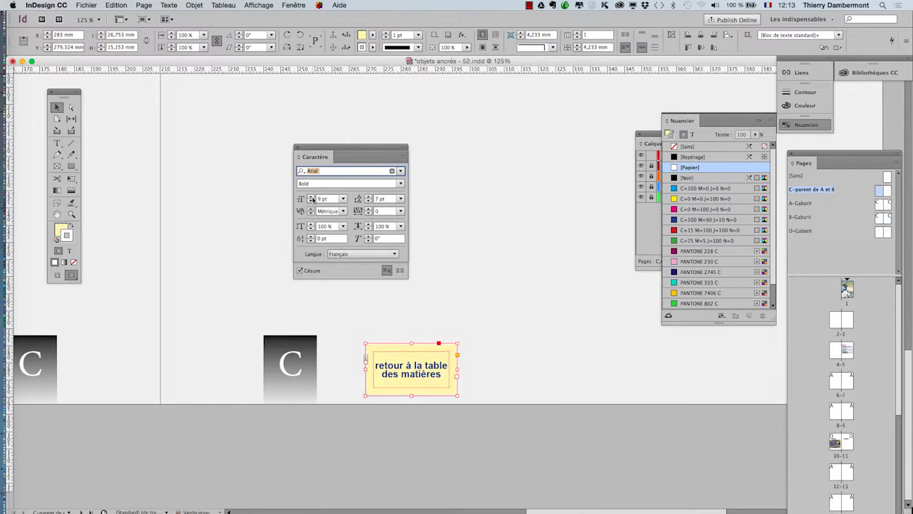
pyautogui.click(311, 197)
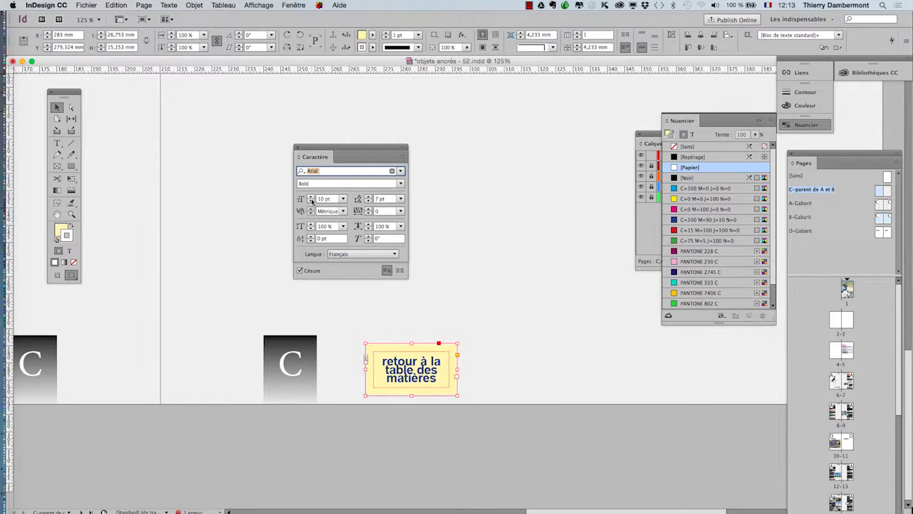
pyautogui.click(311, 201)
# Close the Caractère and Paragraphe panels and deselect the text frame.
pyautogui.click(298, 147)
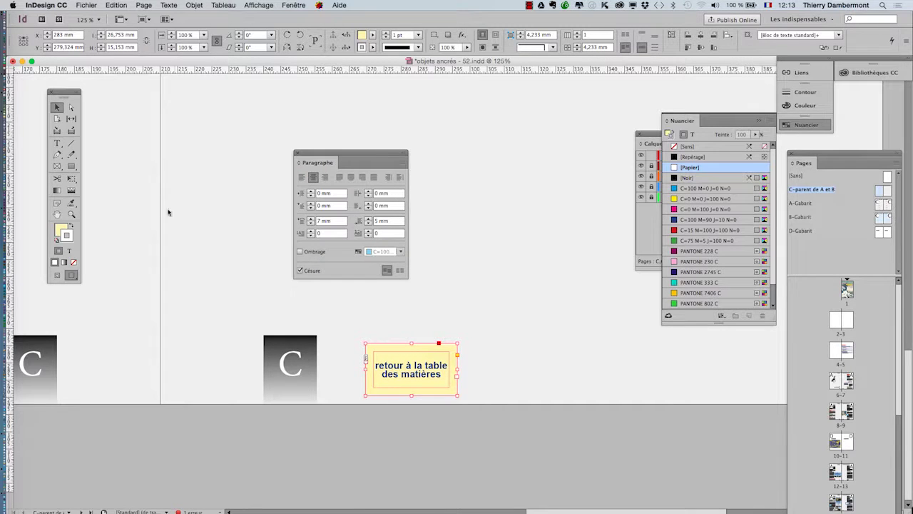
pyautogui.click(298, 153)
pyautogui.click(330, 264)
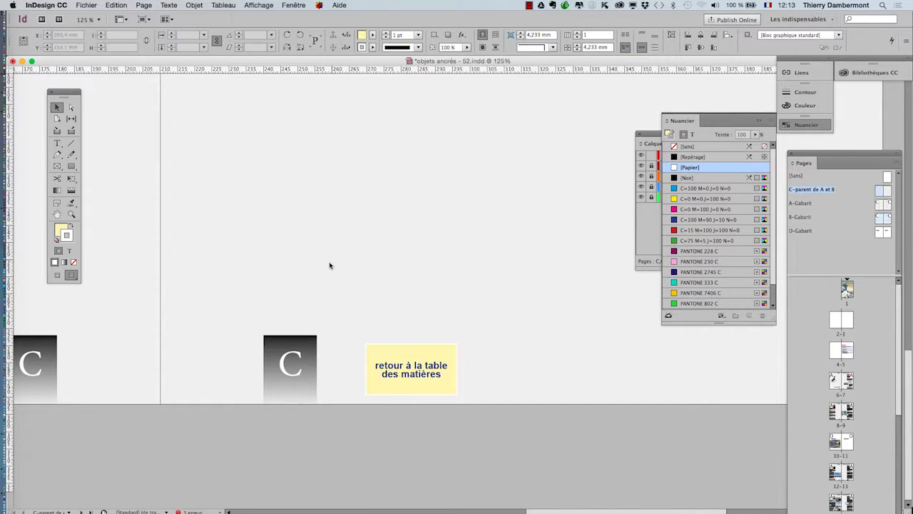
# Inspect spreads 8-9, 12-13 and 14-15 for the yellow table-of-contents frame beside the page numbers.
pyautogui.press('super+1')
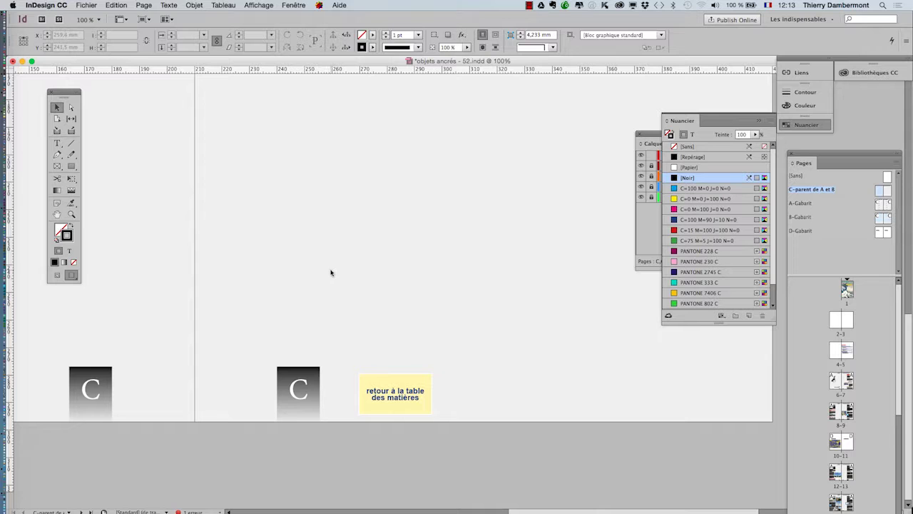
pyautogui.doubleClick(848, 412)
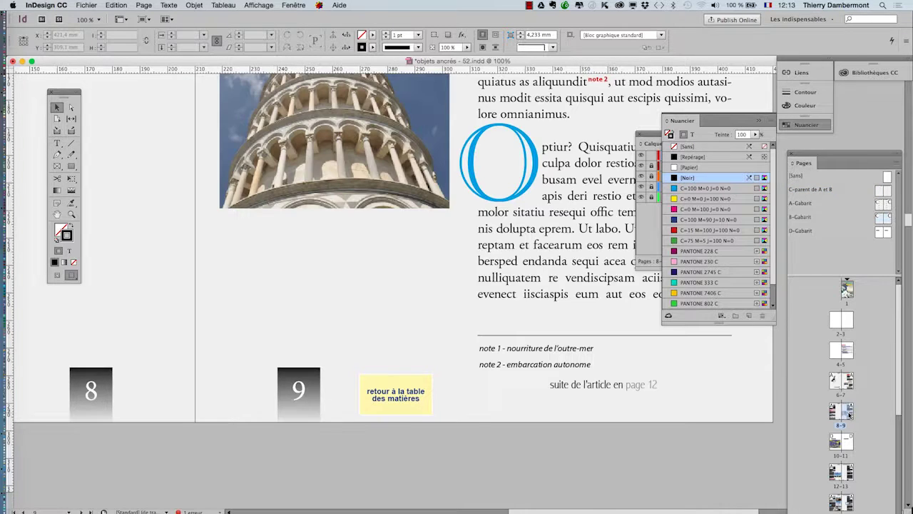
pyautogui.press('super+minus')
pyautogui.press('super+minus')
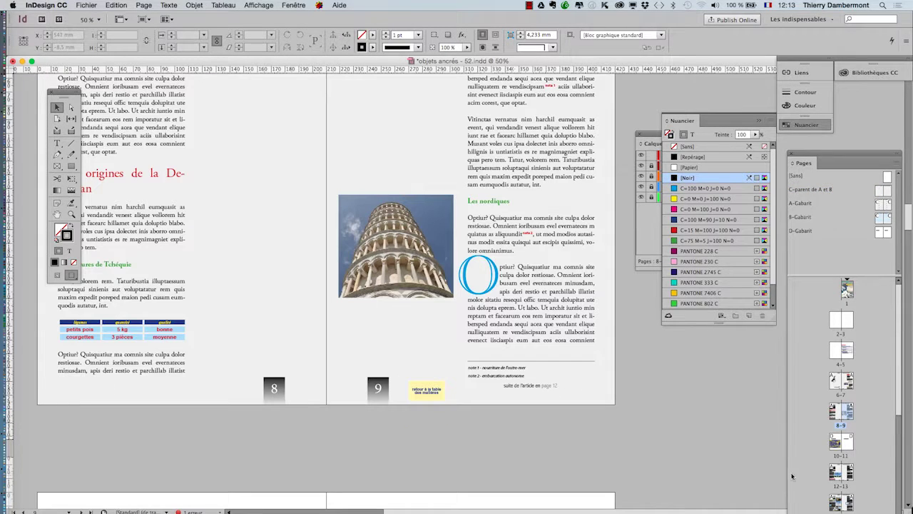
pyautogui.doubleClick(838, 474)
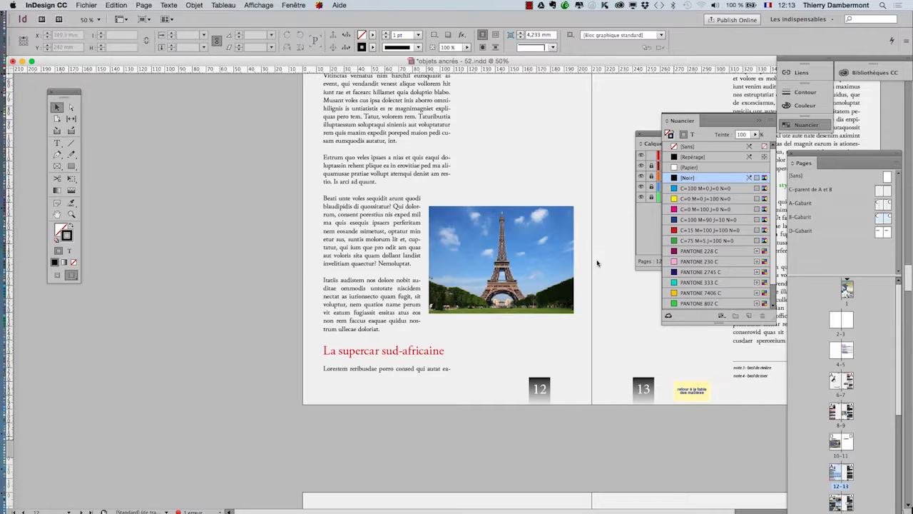
pyautogui.doubleClick(849, 469)
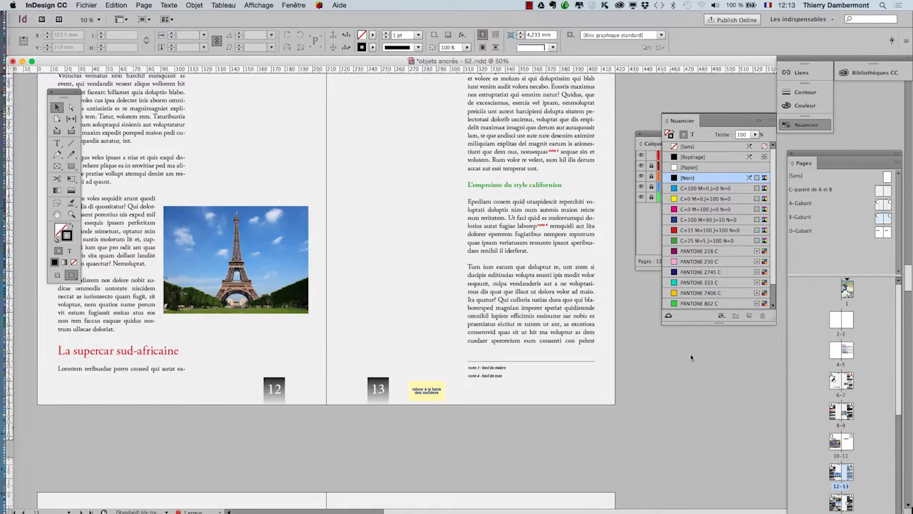
pyautogui.moveTo(652, 137); pyautogui.dragTo(477, 80)
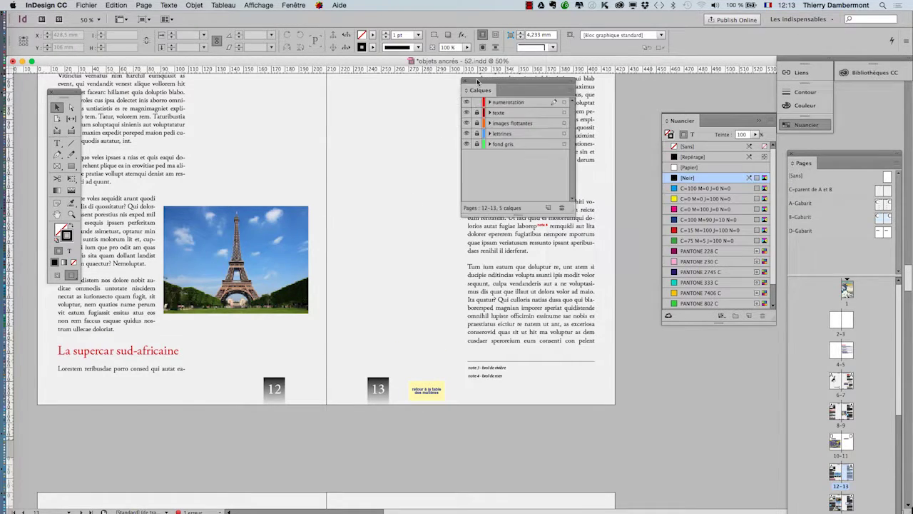
pyautogui.scroll(-1, 818, 446)
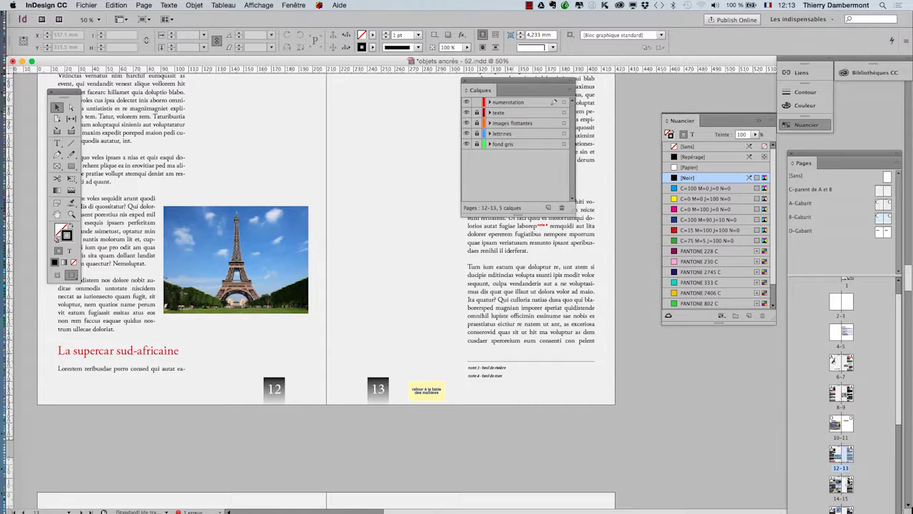
pyautogui.doubleClick(848, 484)
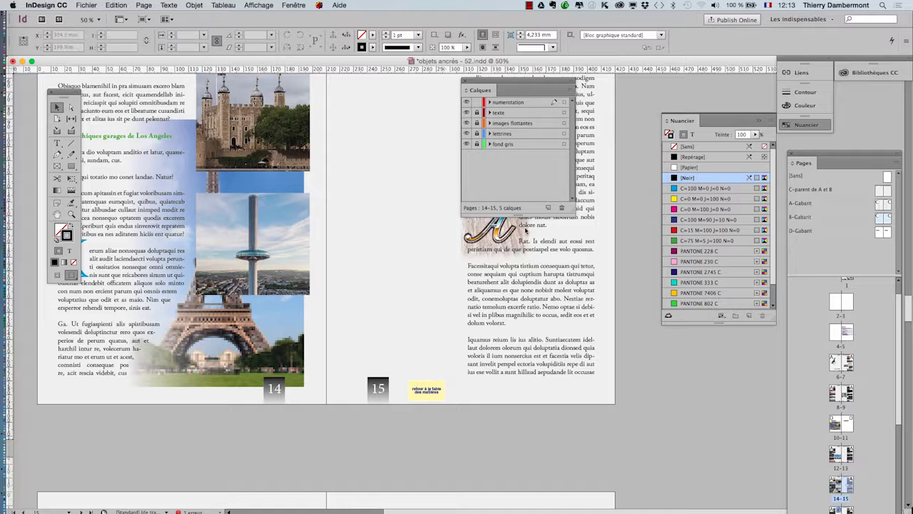
# Return to parent spread C, select the yellow frame, and save the document as "objets ancrés - 53.indd".
pyautogui.doubleClick(879, 193)
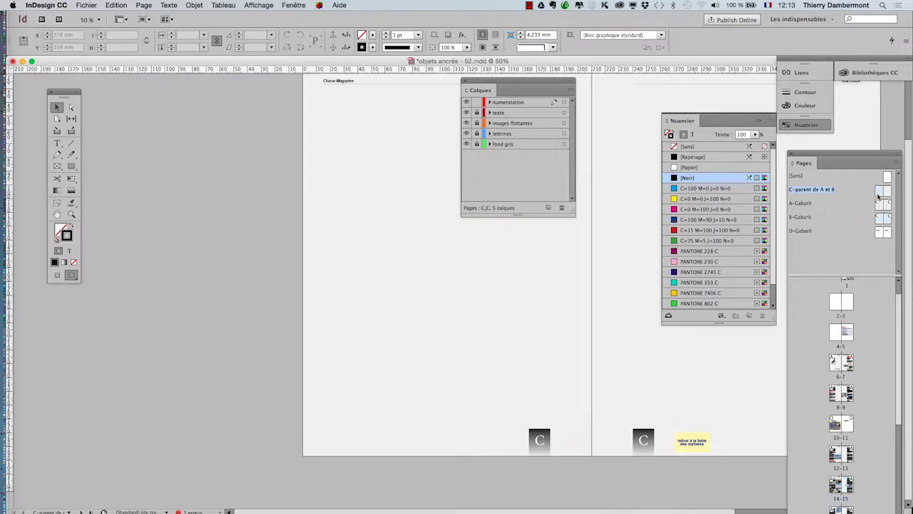
pyautogui.click(698, 440)
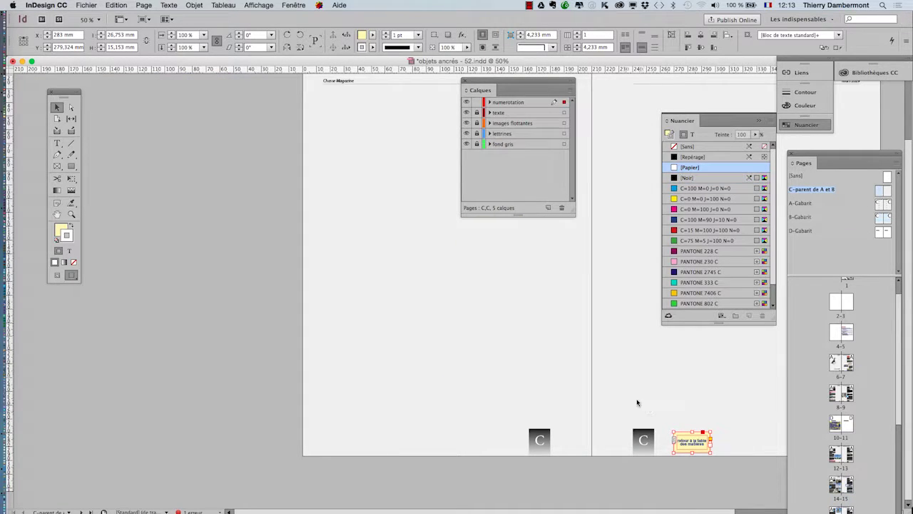
pyautogui.click(87, 5)
pyautogui.click(107, 81)
pyautogui.click(471, 58)
pyautogui.press('BackSpace')
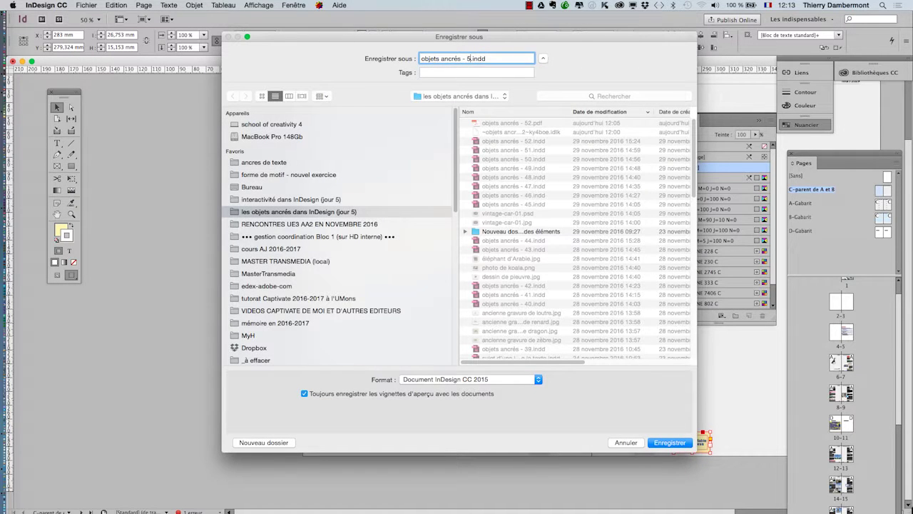
pyautogui.write('3')
pyautogui.press('Return')
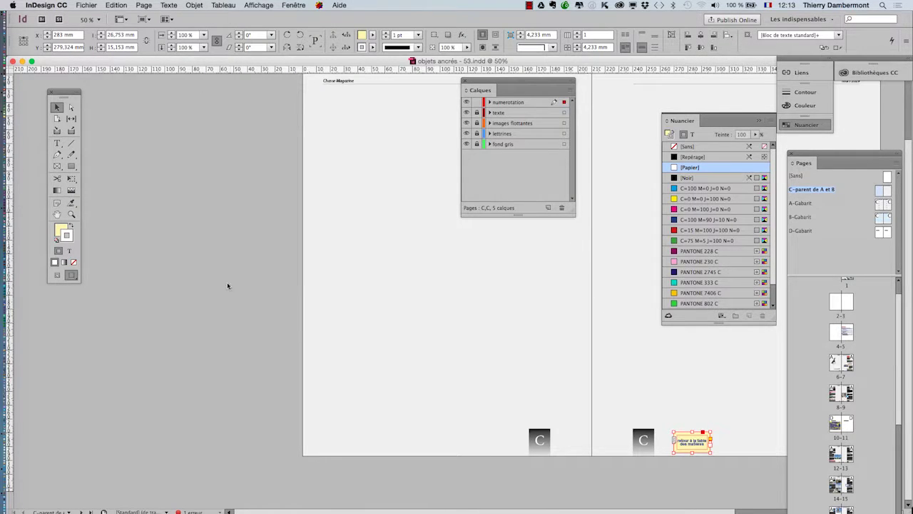
# Move the yellow text frame slightly up on parent spread C, to about X 282.6 mm, Y 277 mm.
pyautogui.moveTo(550, 313); pyautogui.dragTo(207, 112)
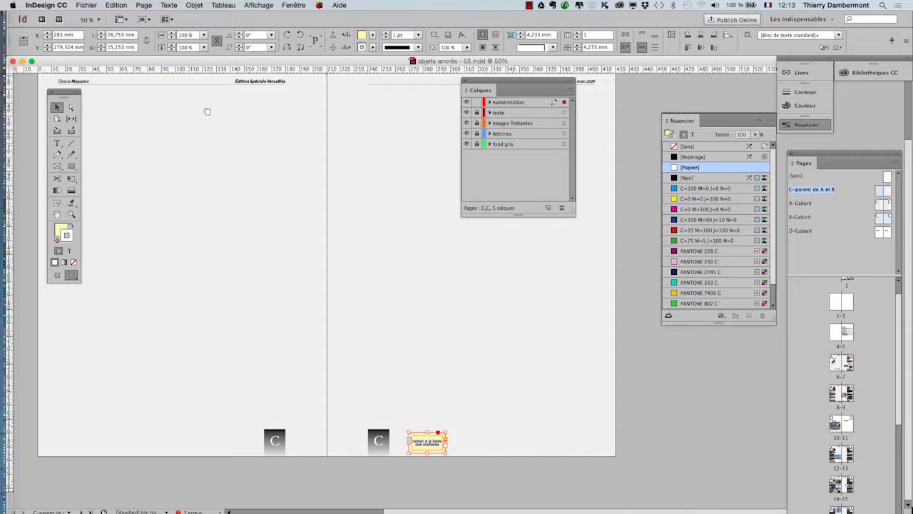
pyautogui.scroll(4, 486, 440)
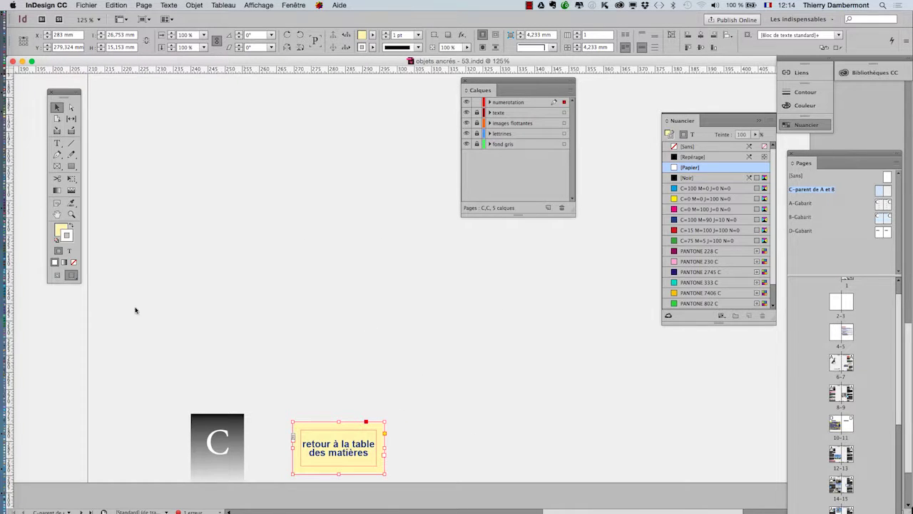
pyautogui.click(57, 214)
pyautogui.click(57, 107)
pyautogui.click(428, 361)
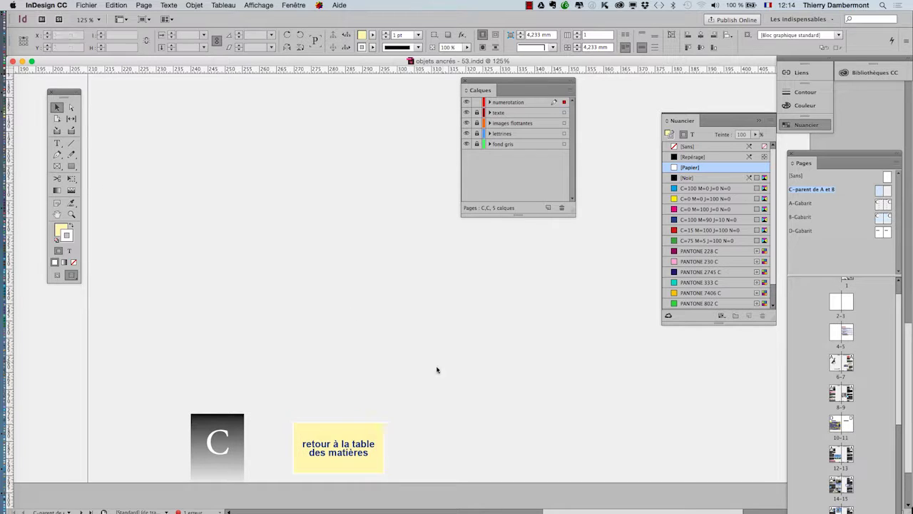
pyautogui.click(371, 438)
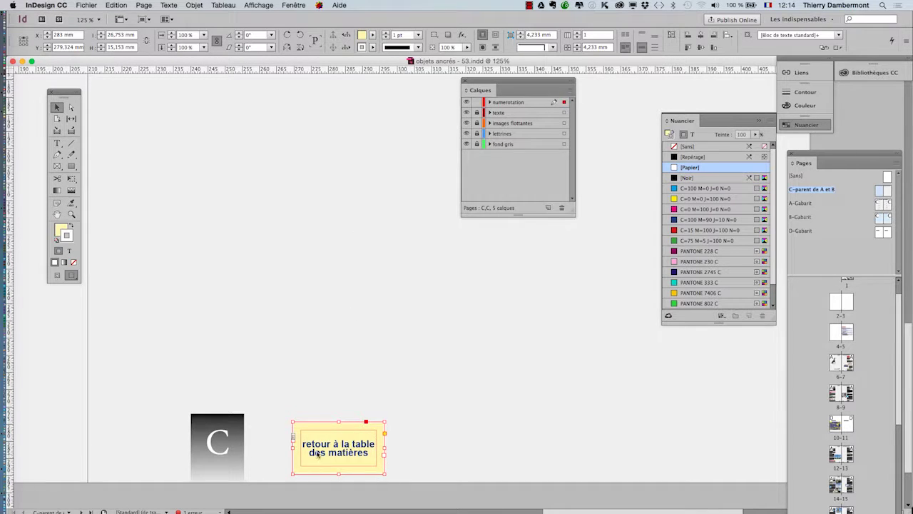
pyautogui.moveTo(318, 453); pyautogui.dragTo(317, 446)
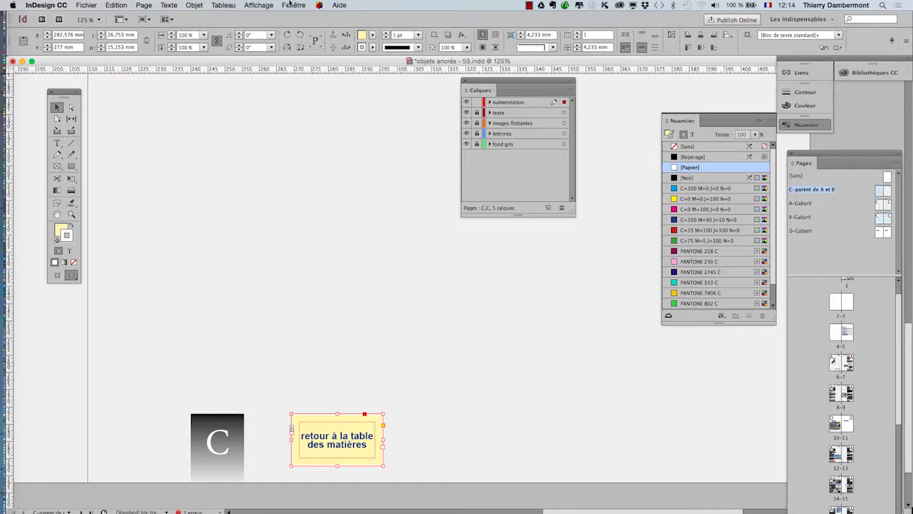
# Convert the yellow "retour à la table des matières" frame into a button (Bouton) and name it "retour vers TDM".
pyautogui.click(290, 4)
pyautogui.moveTo(335, 162)
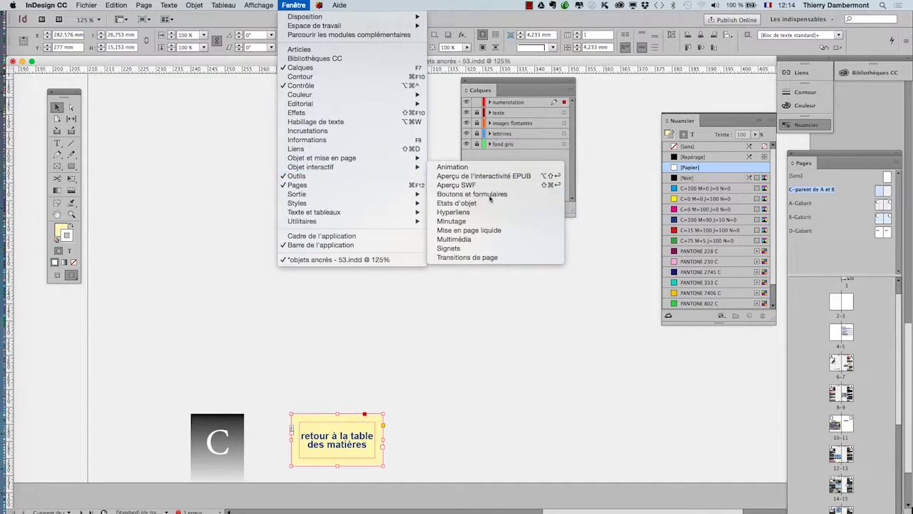
pyautogui.click(490, 197)
pyautogui.click(356, 152)
pyautogui.click(355, 166)
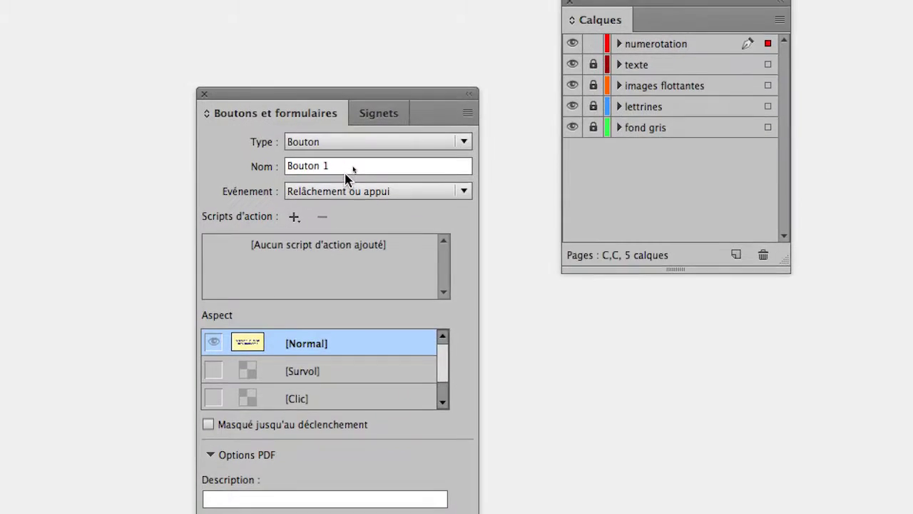
pyautogui.moveTo(353, 164); pyautogui.dragTo(315, 164)
pyautogui.write('retour vers TDM')
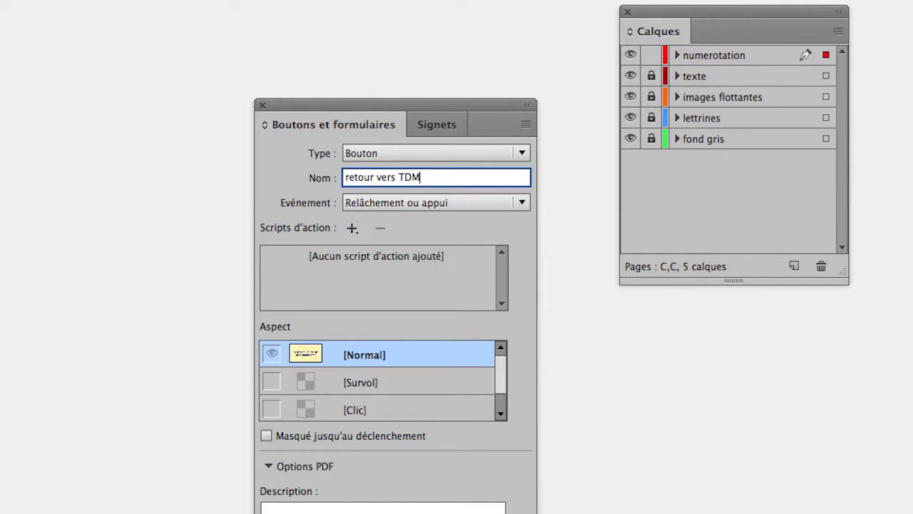
# Add an "Accéder à la cible" action to the button and review the destinations and zoom options it offers.
pyautogui.click(352, 228)
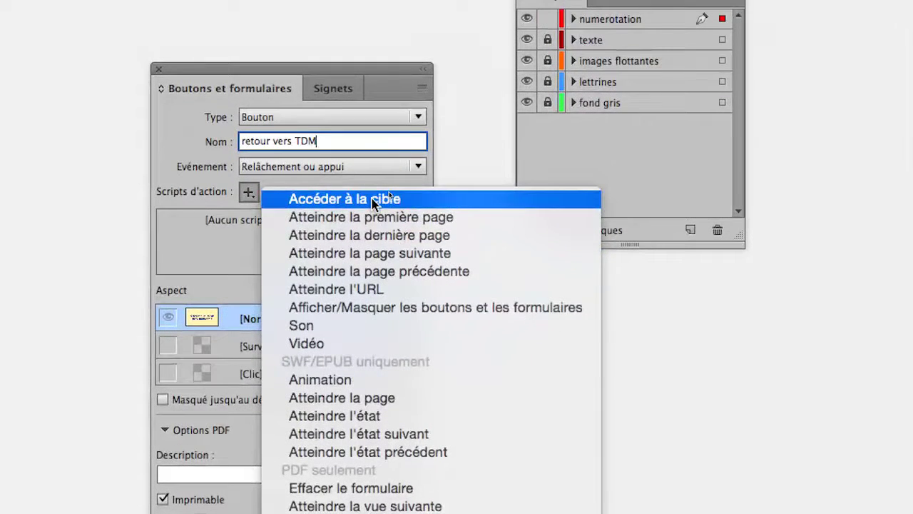
pyautogui.click(373, 203)
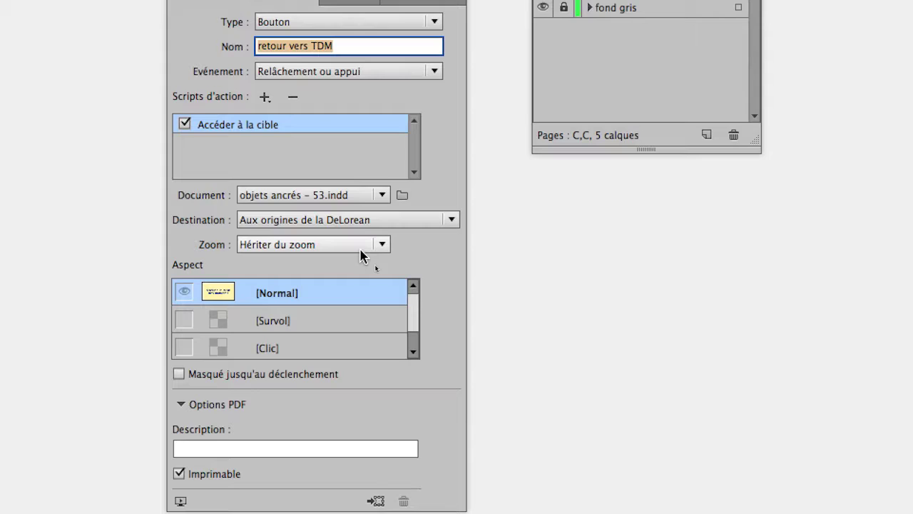
pyautogui.click(296, 220)
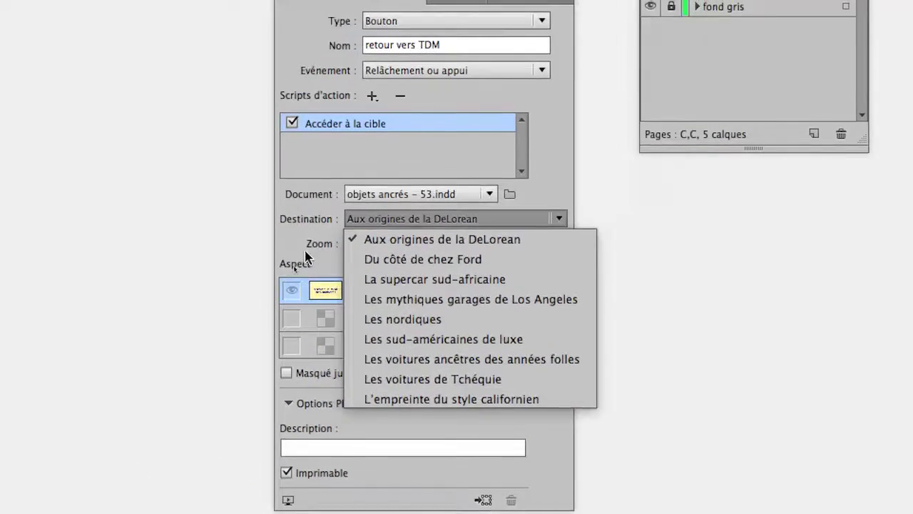
pyautogui.click(306, 257)
pyautogui.click(414, 244)
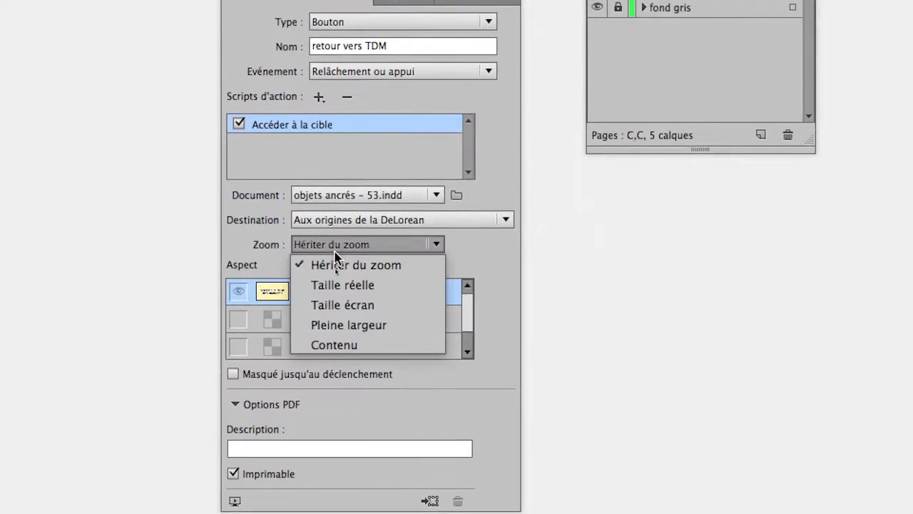
pyautogui.click(278, 217)
pyautogui.click(417, 193)
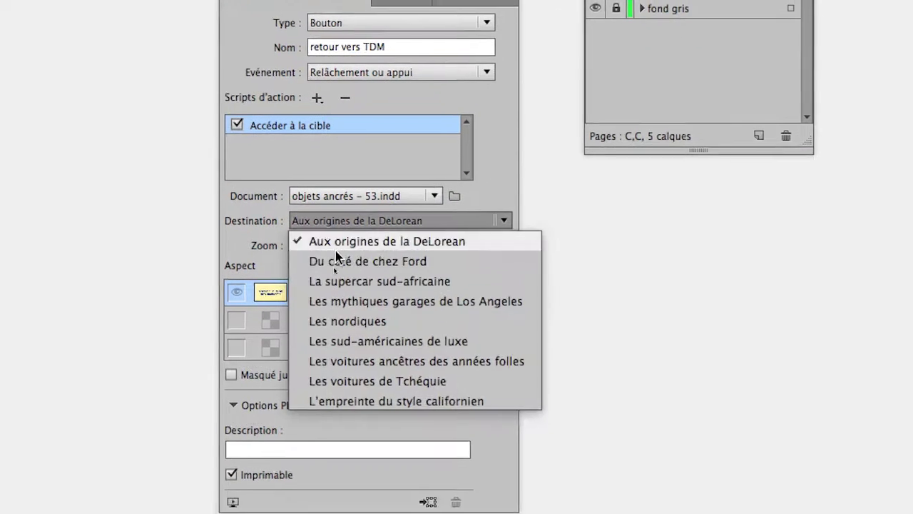
pyautogui.click(307, 260)
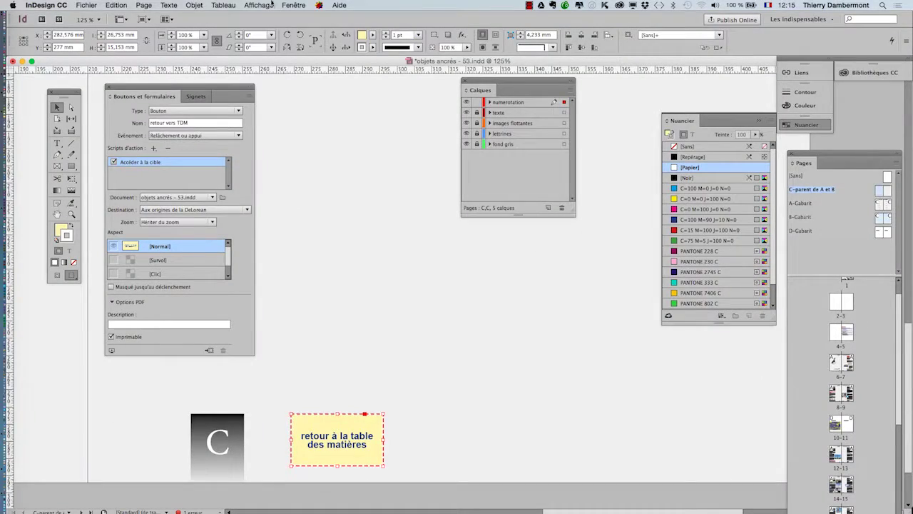
# Show the document's hyperlinks (Hyperliens) and start defining a new hyperlink destination (Nouvelle cible d'hyperlien).
pyautogui.click(293, 5)
pyautogui.moveTo(343, 168)
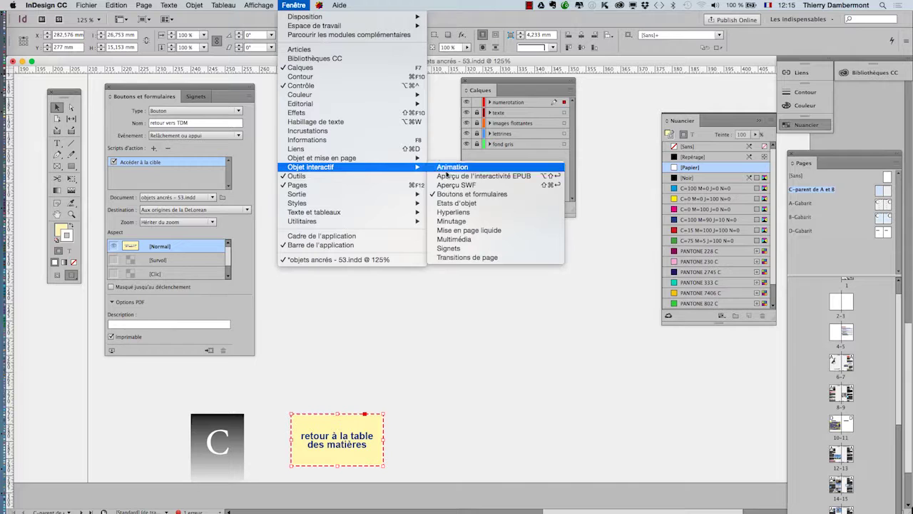
pyautogui.click(497, 213)
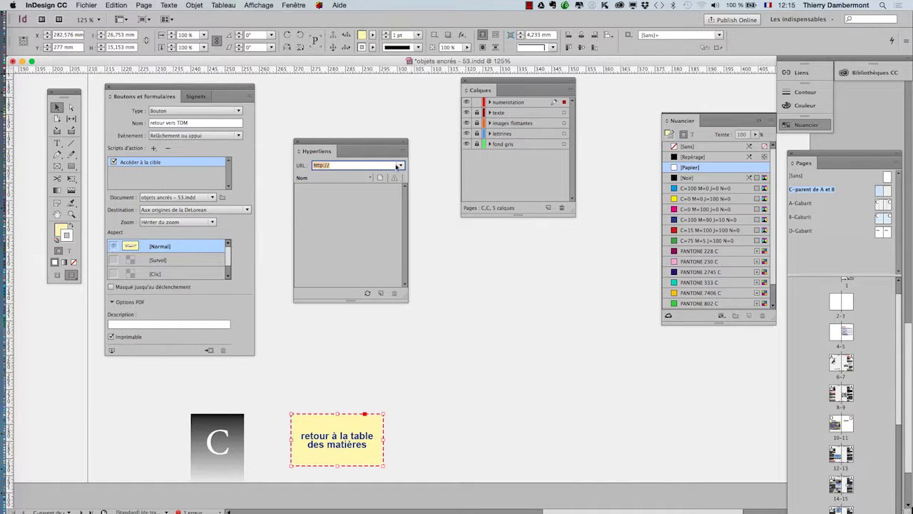
pyautogui.moveTo(363, 144); pyautogui.dragTo(356, 119)
pyautogui.click(396, 128)
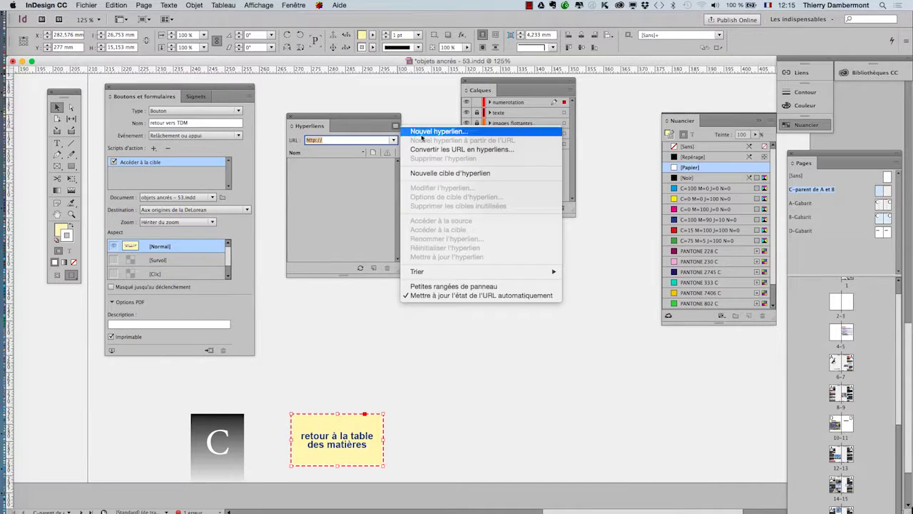
pyautogui.click(443, 174)
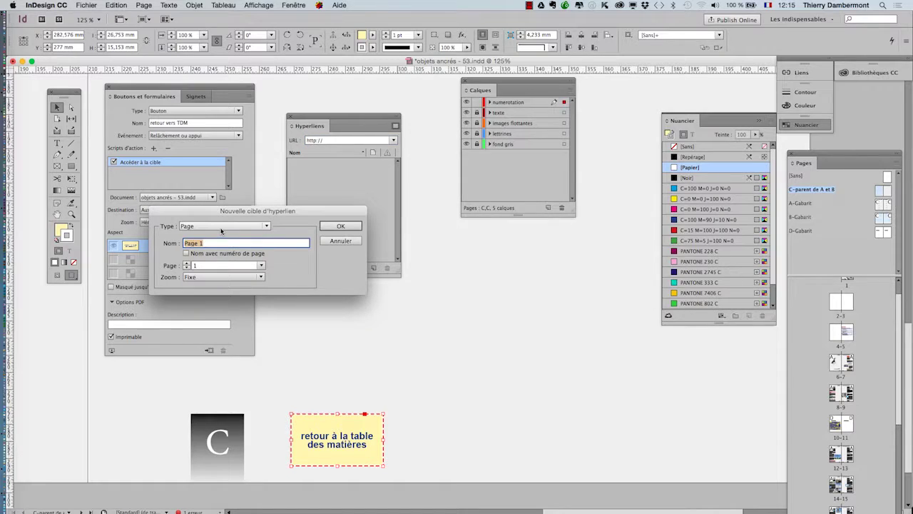